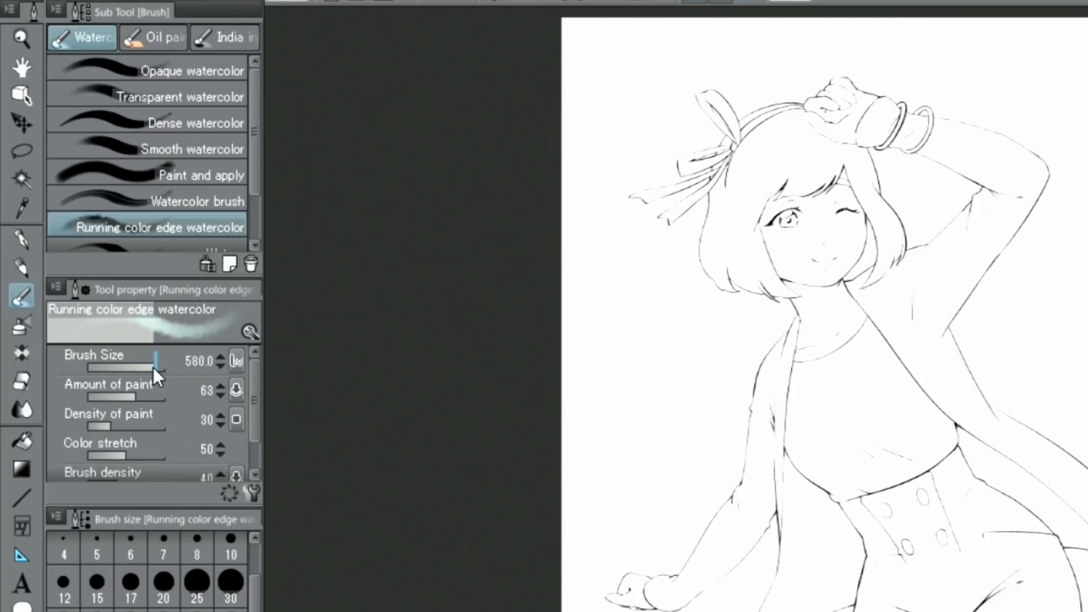
Enlarge the Running color edge watercolor brush to about 1005 and wash pale blue over the canvas background
{"action": "left_click_drag", "start_coordinate": [153, 367], "coordinate": [161, 368]}
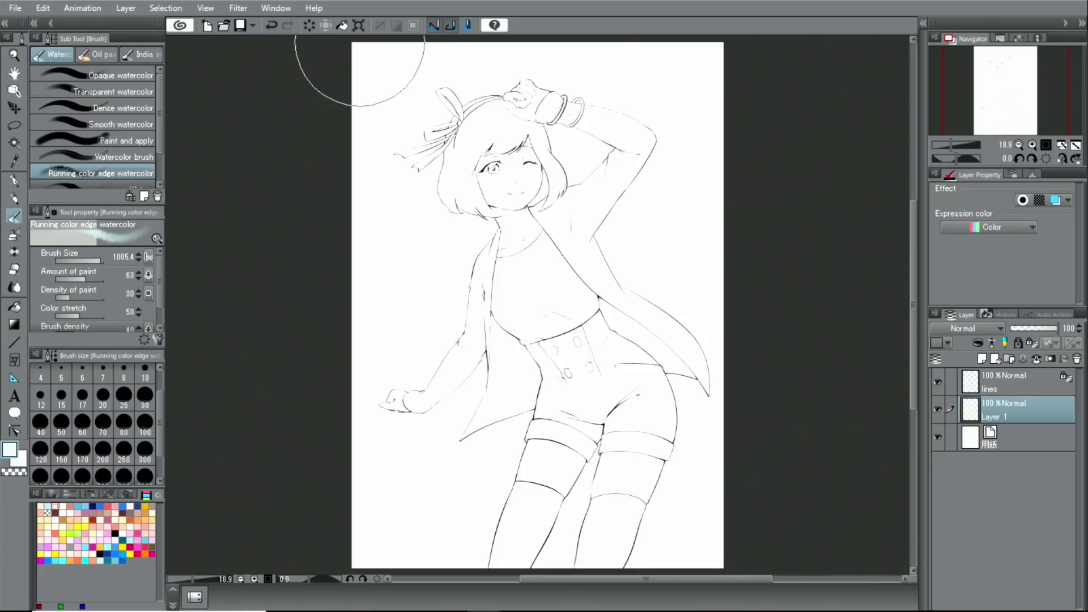
{"action": "mouse_move", "coordinate": [376, 43]}
{"action": "left_mouse_down"}
{"action": "mouse_move", "coordinate": [397, 72]}
{"action": "mouse_move", "coordinate": [445, 68]}
{"action": "mouse_move", "coordinate": [391, 124]}
{"action": "mouse_move", "coordinate": [371, 188]}
{"action": "mouse_move", "coordinate": [393, 66]}
{"action": "mouse_move", "coordinate": [371, 145]}
{"action": "mouse_move", "coordinate": [524, 118]}
{"action": "mouse_move", "coordinate": [417, 223]}
{"action": "mouse_move", "coordinate": [401, 290]}
{"action": "mouse_move", "coordinate": [449, 232]}
{"action": "mouse_move", "coordinate": [391, 340]}
{"action": "mouse_move", "coordinate": [453, 373]}
{"action": "mouse_move", "coordinate": [360, 483]}
{"action": "mouse_move", "coordinate": [444, 488]}
{"action": "mouse_move", "coordinate": [456, 559]}
{"action": "mouse_move", "coordinate": [606, 467]}
{"action": "mouse_move", "coordinate": [651, 372]}
{"action": "mouse_move", "coordinate": [713, 502]}
{"action": "mouse_move", "coordinate": [750, 505]}
{"action": "mouse_move", "coordinate": [712, 228]}
{"action": "mouse_move", "coordinate": [629, 130]}
{"action": "mouse_move", "coordinate": [591, 168]}
{"action": "mouse_move", "coordinate": [609, 174]}
{"action": "mouse_move", "coordinate": [571, 143]}
{"action": "mouse_move", "coordinate": [618, 242]}
{"action": "mouse_move", "coordinate": [668, 123]}
{"action": "mouse_move", "coordinate": [546, 71]}
{"action": "mouse_move", "coordinate": [534, 36]}
{"action": "mouse_move", "coordinate": [683, 88]}
{"action": "mouse_move", "coordinate": [687, 152]}
{"action": "mouse_move", "coordinate": [663, 162]}
{"action": "mouse_move", "coordinate": [676, 91]}
{"action": "mouse_move", "coordinate": [419, 44]}
{"action": "mouse_move", "coordinate": [364, 90]}
{"action": "mouse_move", "coordinate": [349, 141]}
{"action": "mouse_move", "coordinate": [308, 192]}
{"action": "mouse_move", "coordinate": [346, 289]}
{"action": "mouse_move", "coordinate": [414, 250]}
{"action": "mouse_move", "coordinate": [318, 351]}
{"action": "mouse_move", "coordinate": [328, 364]}
{"action": "mouse_move", "coordinate": [384, 72]}
{"action": "mouse_move", "coordinate": [434, 271]}
{"action": "mouse_move", "coordinate": [510, 324]}
{"action": "left_mouse_up"}
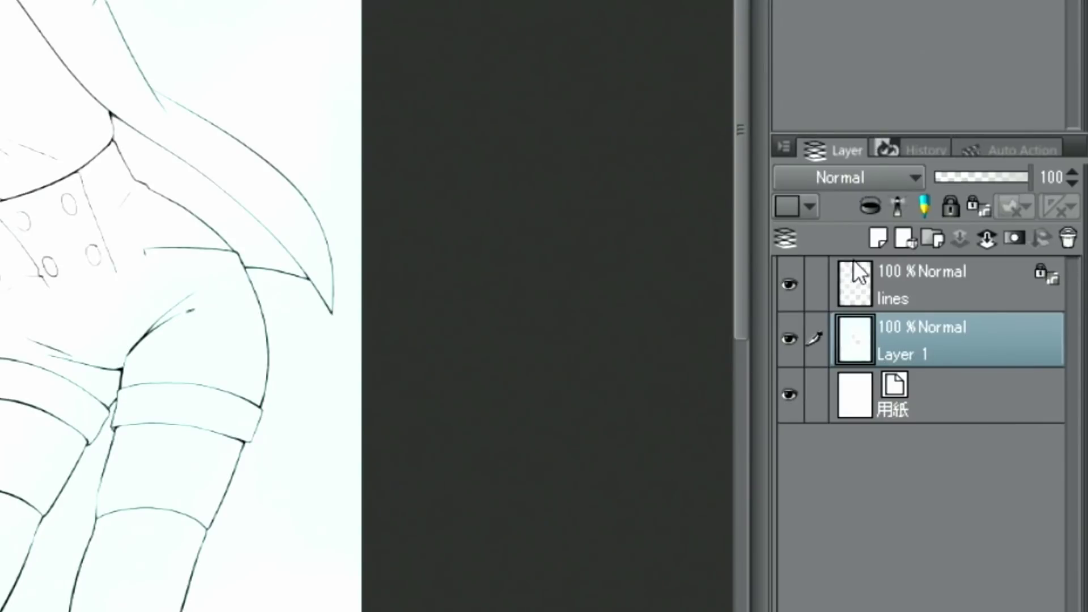
Add a new layer above Layer 1 and paint a pale cream skin base over the face and neck at brush size 193
{"action": "left_click", "coordinate": [878, 240]}
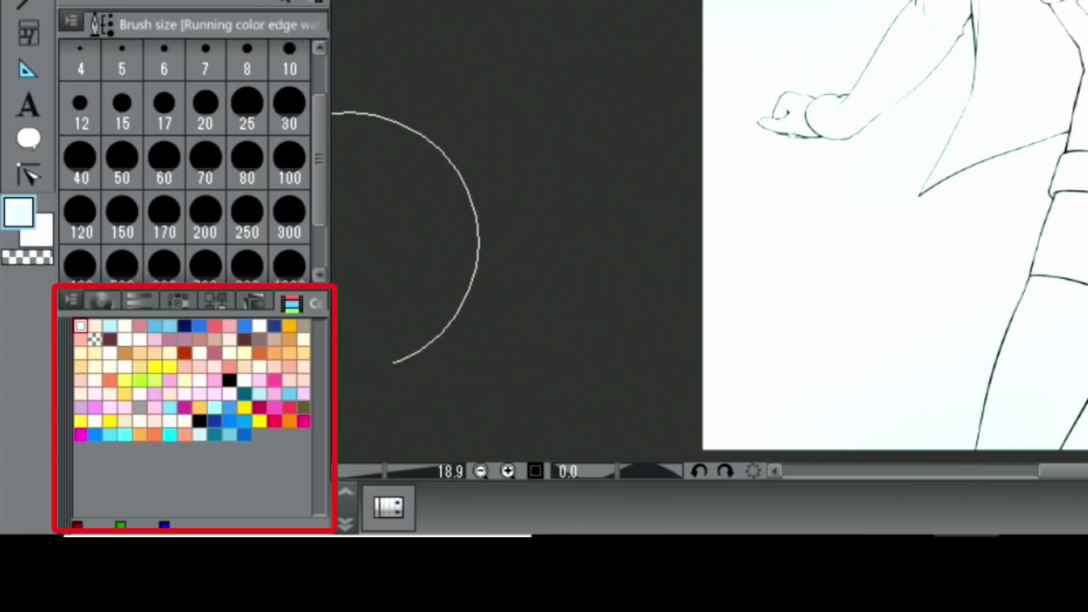
{"action": "left_click", "coordinate": [94, 326]}
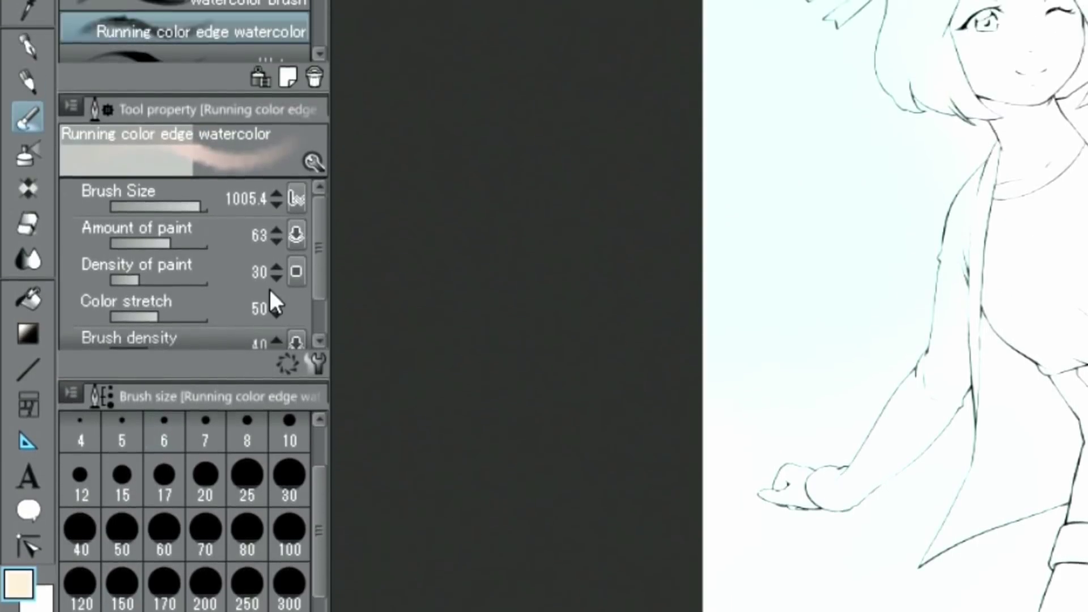
{"action": "left_click_drag", "start_coordinate": [192, 253], "coordinate": [185, 255]}
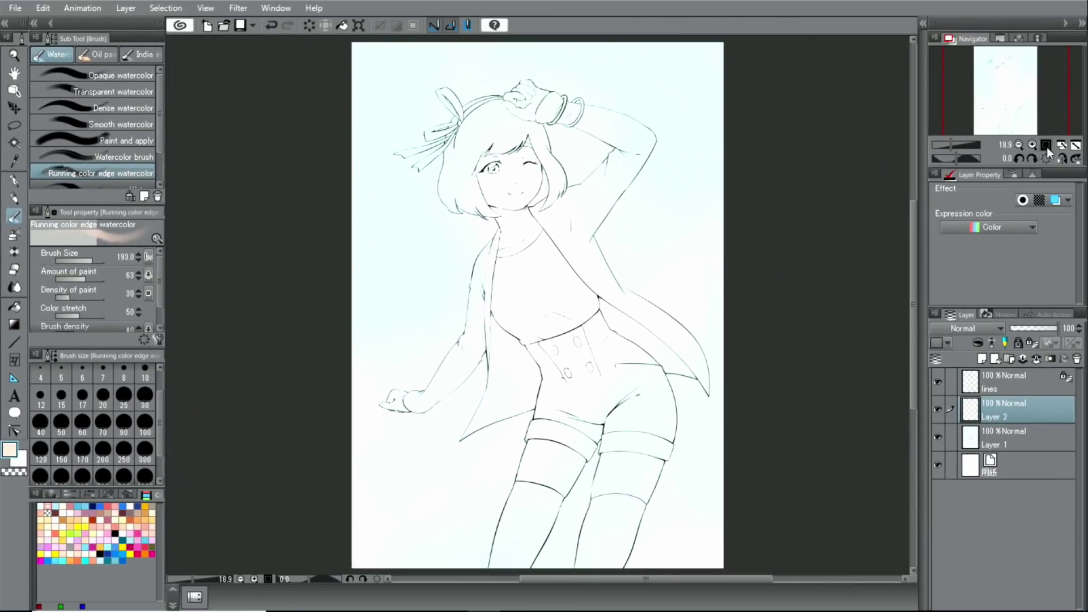
{"action": "left_click", "coordinate": [1033, 144]}
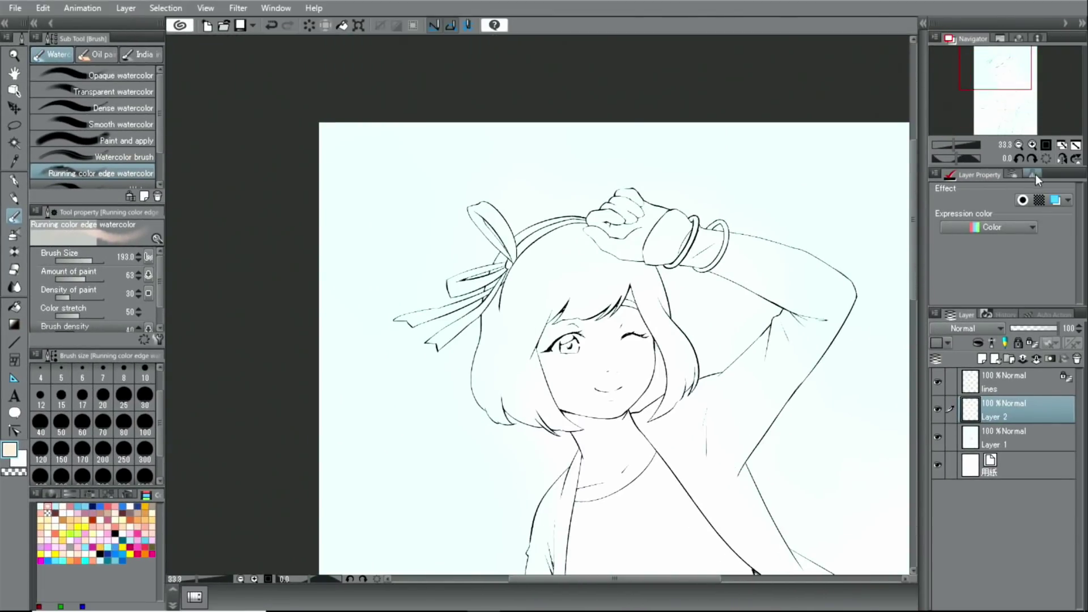
{"action": "left_click", "coordinate": [1032, 144]}
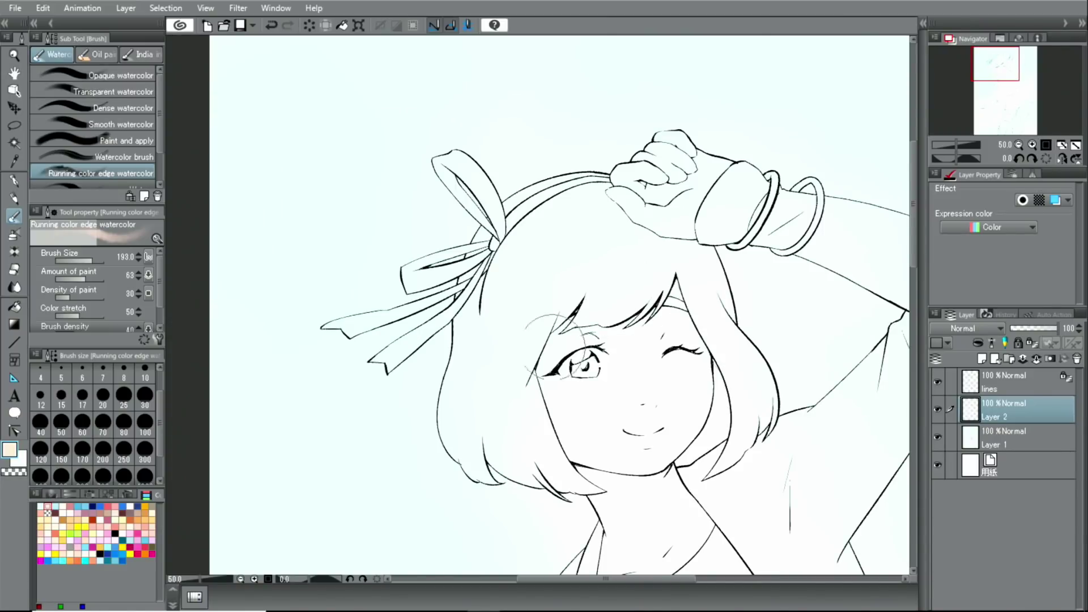
{"action": "mouse_move", "coordinate": [586, 317]}
{"action": "left_mouse_down"}
{"action": "mouse_move", "coordinate": [661, 295]}
{"action": "mouse_move", "coordinate": [573, 320]}
{"action": "mouse_move", "coordinate": [562, 354]}
{"action": "mouse_move", "coordinate": [655, 317]}
{"action": "mouse_move", "coordinate": [640, 336]}
{"action": "mouse_move", "coordinate": [642, 383]}
{"action": "mouse_move", "coordinate": [565, 404]}
{"action": "left_mouse_up"}
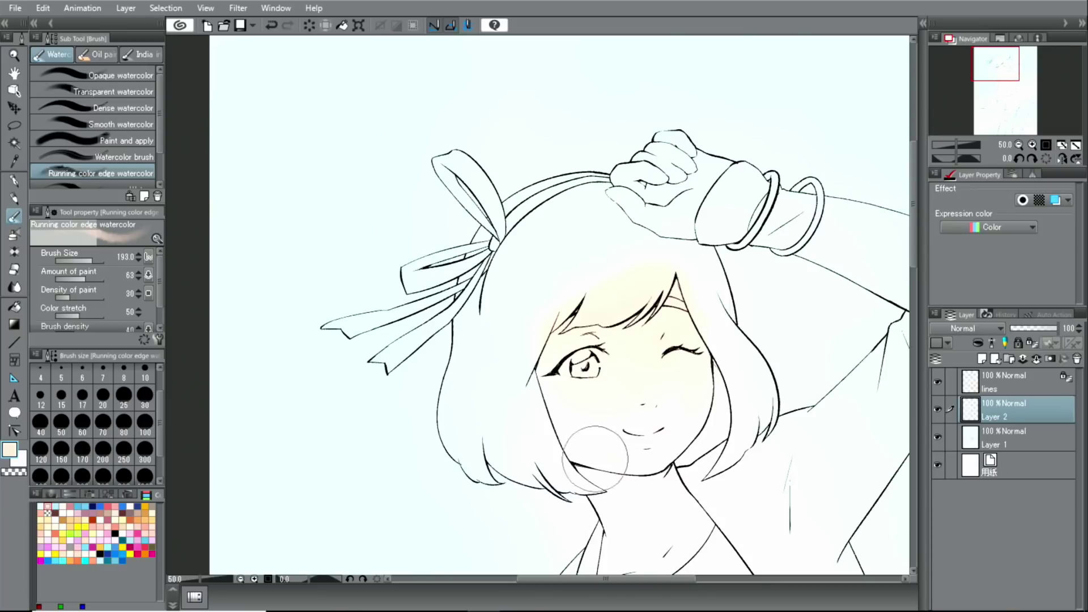
{"action": "left_click_drag", "start_coordinate": [996, 68], "coordinate": [1002, 80]}
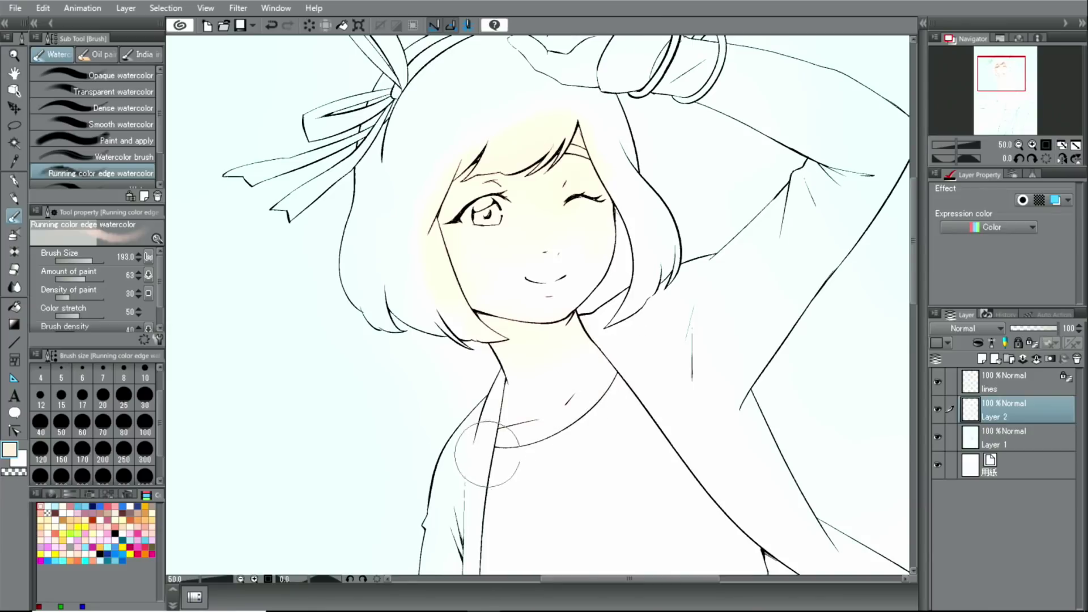
Choose a darker reddish skin tone (H 16, S 35, V 83) and paint size 50 shadows under the chin and along the hairline
{"action": "left_click", "coordinate": [1032, 144]}
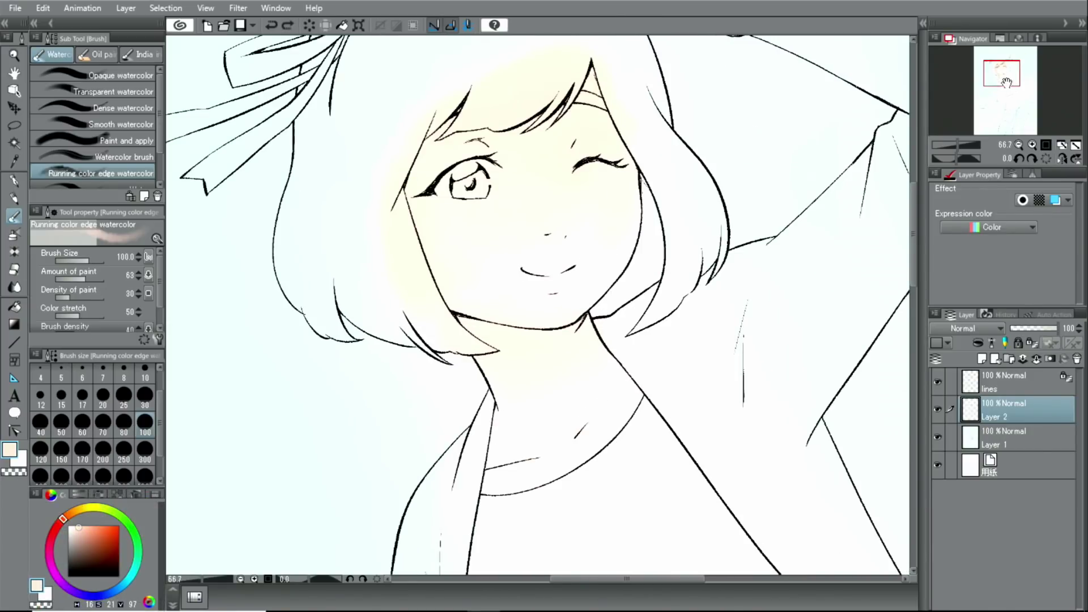
{"action": "left_click_drag", "start_coordinate": [1005, 75], "coordinate": [1000, 72]}
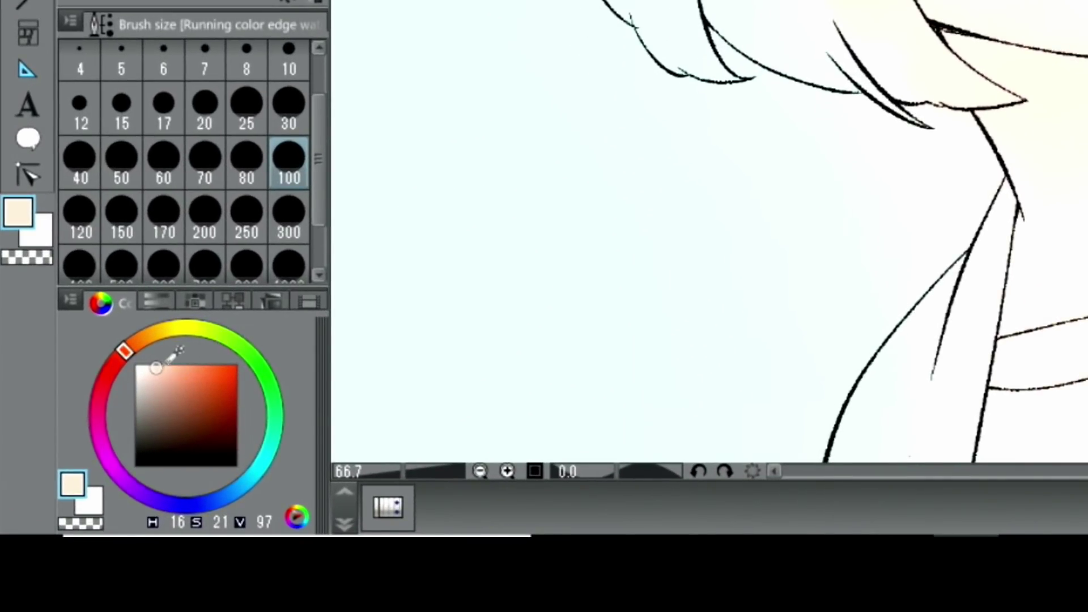
{"action": "left_click_drag", "start_coordinate": [157, 367], "coordinate": [171, 383]}
{"action": "left_click", "coordinate": [121, 162]}
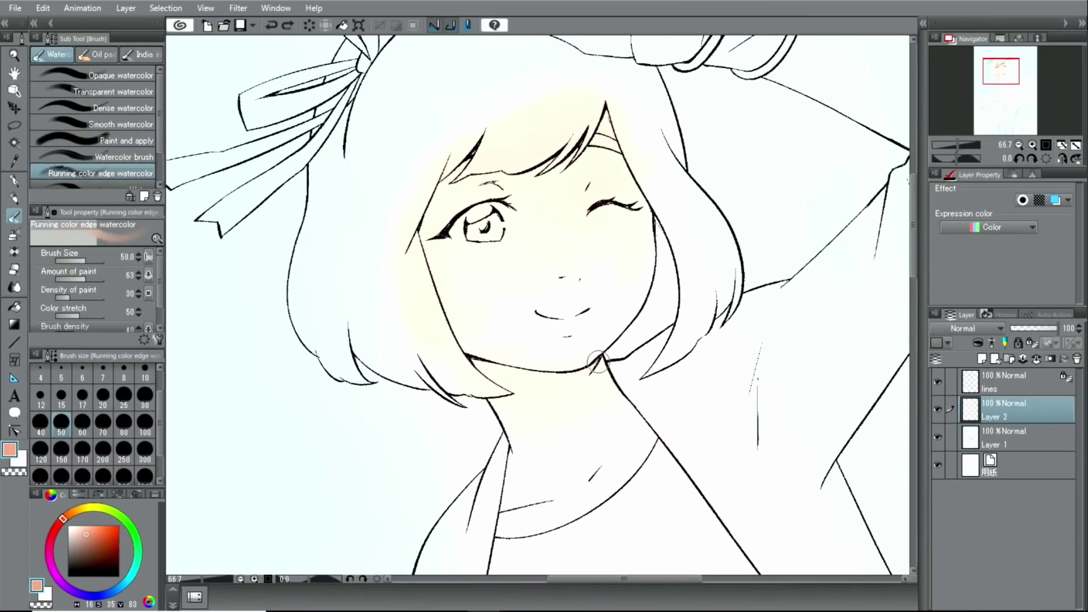
{"action": "mouse_move", "coordinate": [587, 370]}
{"action": "left_mouse_down"}
{"action": "mouse_move", "coordinate": [492, 365]}
{"action": "mouse_move", "coordinate": [566, 387]}
{"action": "mouse_move", "coordinate": [491, 381]}
{"action": "left_mouse_up"}
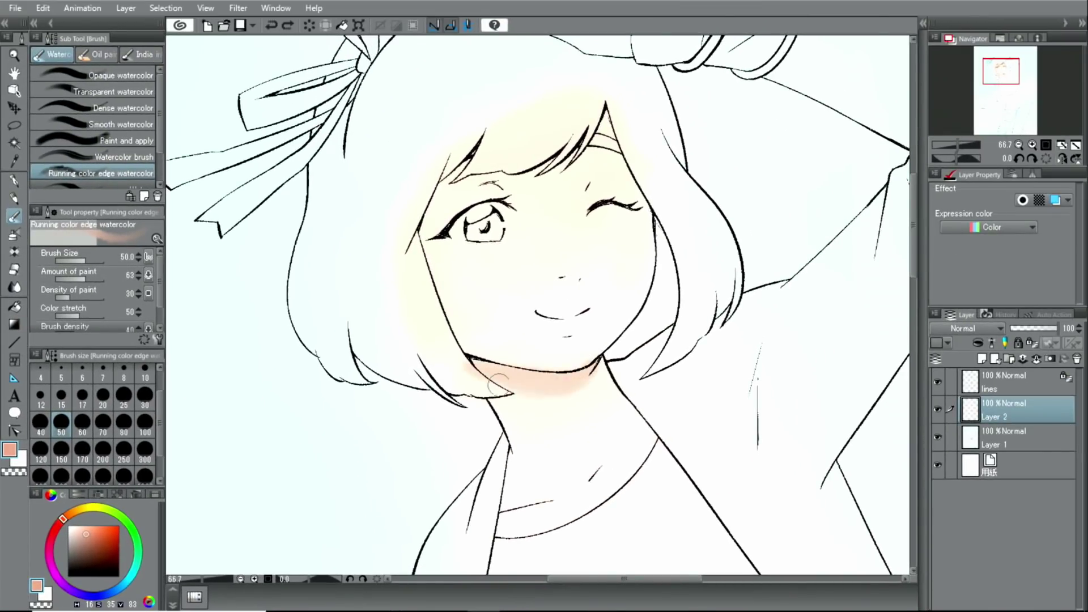
{"action": "mouse_move", "coordinate": [609, 160]}
{"action": "left_mouse_down"}
{"action": "mouse_move", "coordinate": [603, 128]}
{"action": "mouse_move", "coordinate": [542, 167]}
{"action": "mouse_move", "coordinate": [461, 187]}
{"action": "mouse_move", "coordinate": [467, 282]}
{"action": "left_mouse_up"}
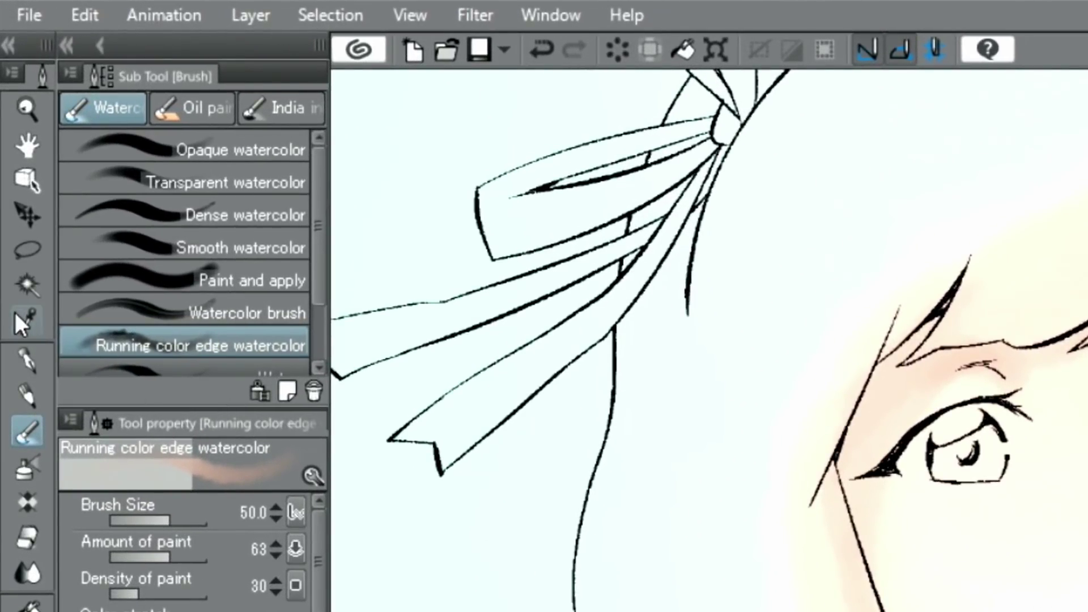
Set the Eyedropper to pick up color from the layer
{"action": "left_click", "coordinate": [17, 317]}
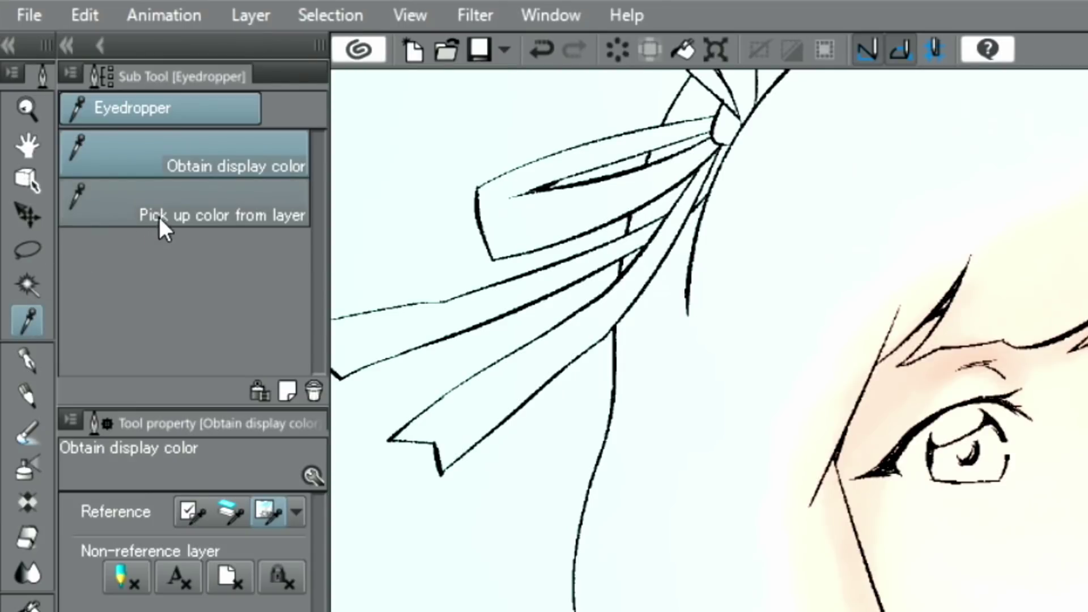
{"action": "left_click", "coordinate": [176, 207]}
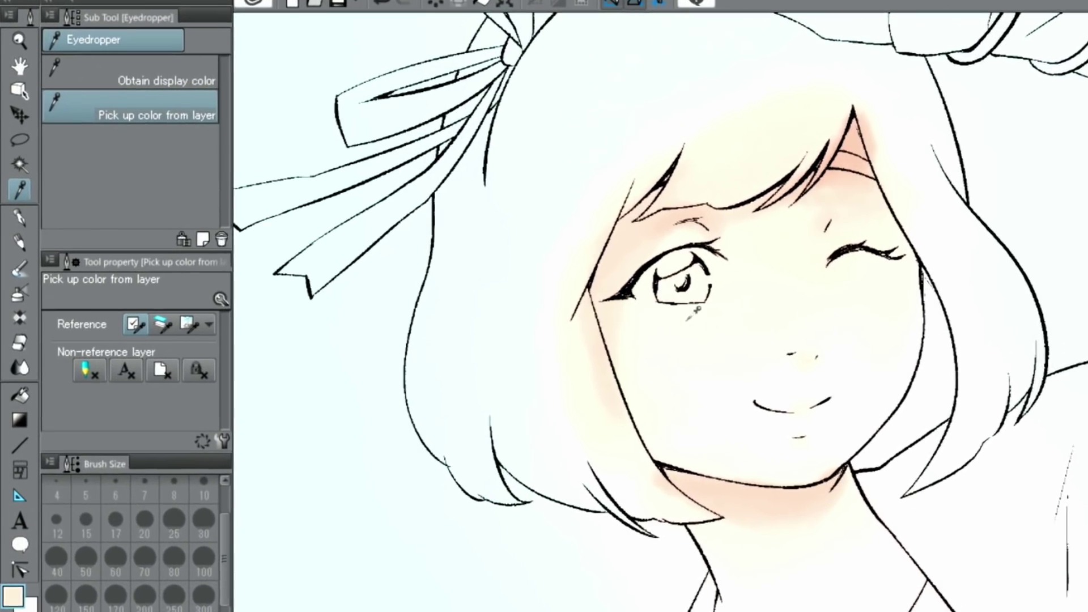
Erase the skin paint over the open eye and switch to the Blend tool for the skin shadows
{"action": "left_click", "coordinate": [24, 340]}
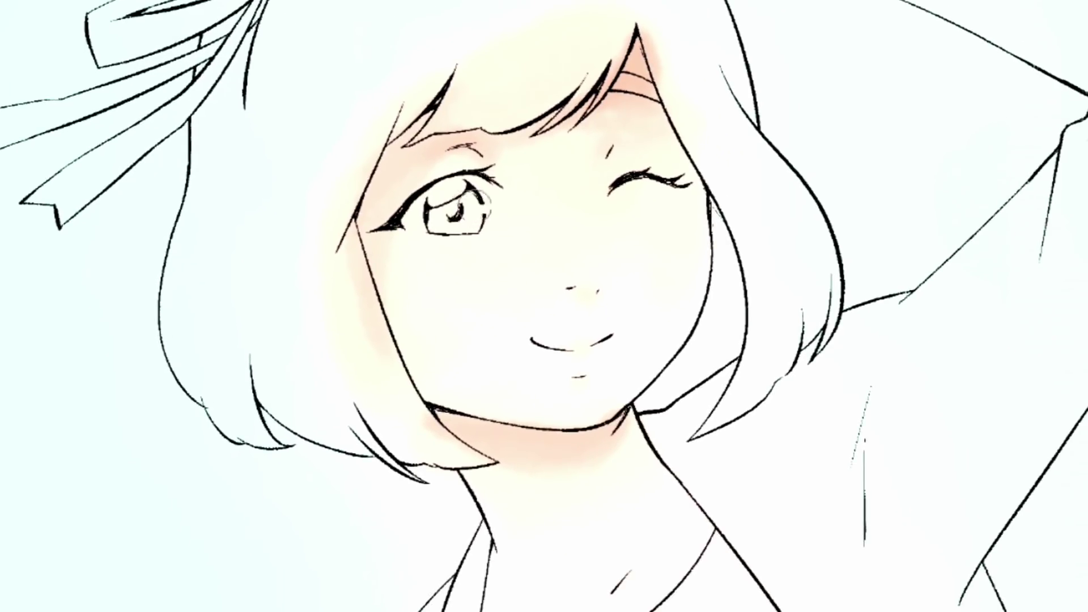
{"action": "left_click_drag", "start_coordinate": [481, 186], "coordinate": [486, 204]}
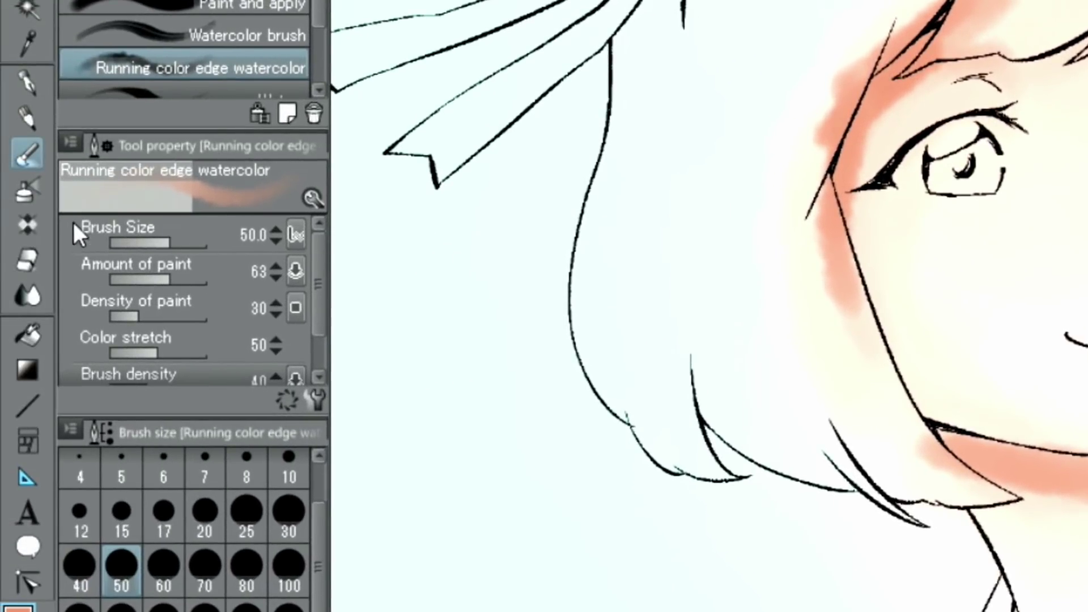
{"action": "left_click", "coordinate": [32, 301]}
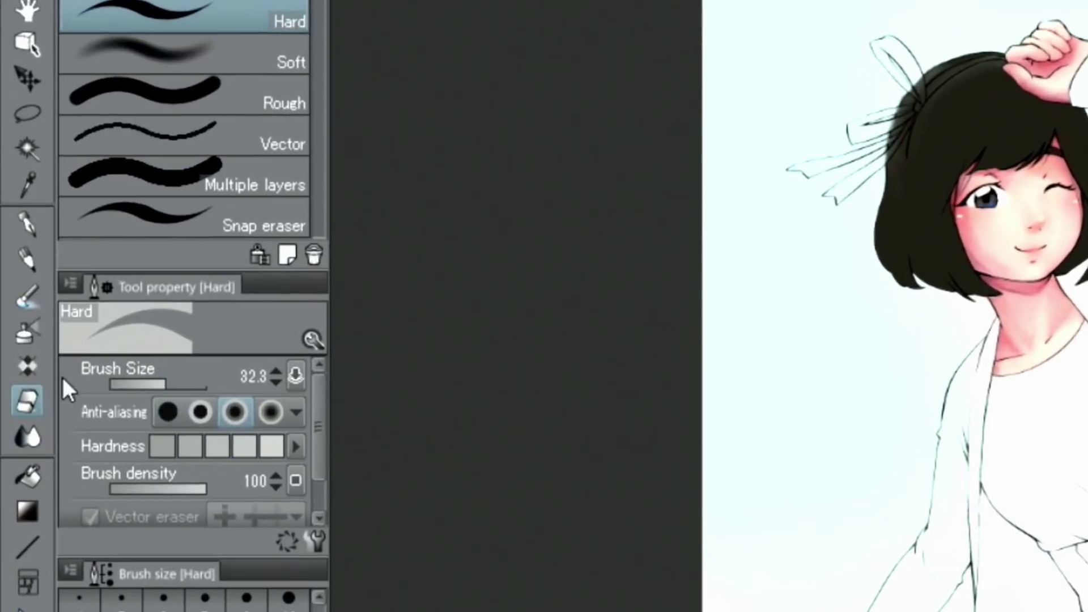
Paint lighter warm grey highlights on the dark hair with the Running color edge watercolor brush at size 100, and blend them
{"action": "left_click", "coordinate": [27, 297]}
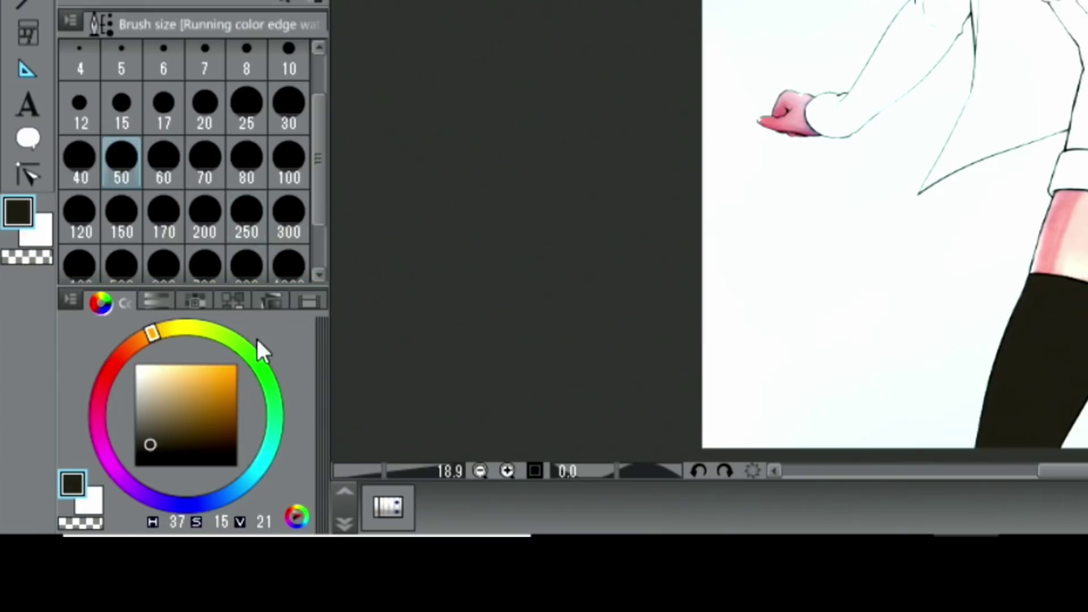
{"action": "mouse_move", "coordinate": [170, 429]}
{"action": "left_mouse_down"}
{"action": "mouse_move", "coordinate": [153, 420]}
{"action": "mouse_move", "coordinate": [140, 431]}
{"action": "left_mouse_up"}
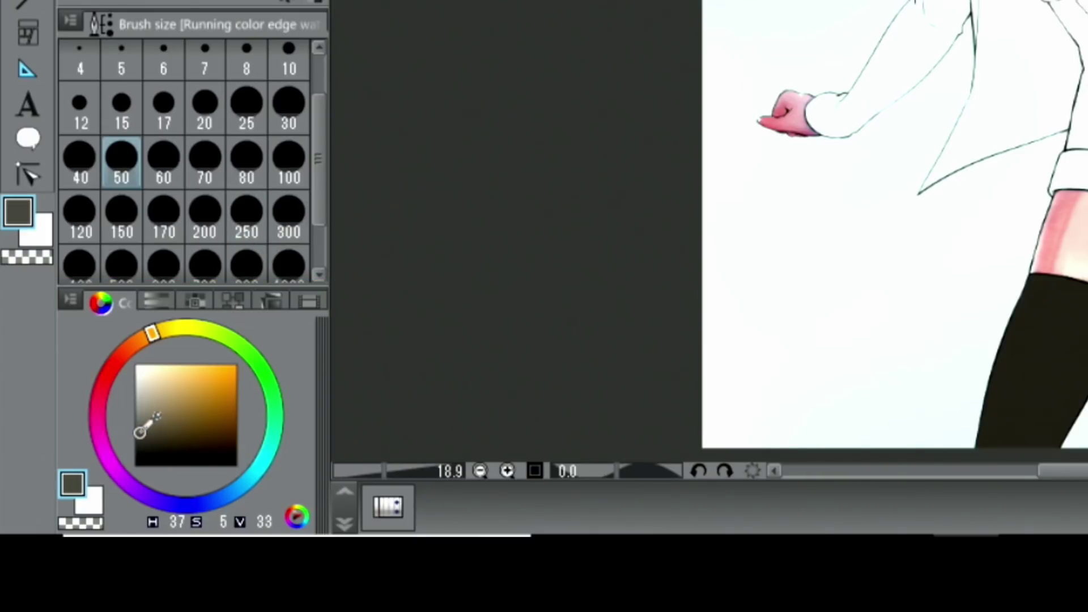
{"action": "left_click", "coordinate": [284, 163]}
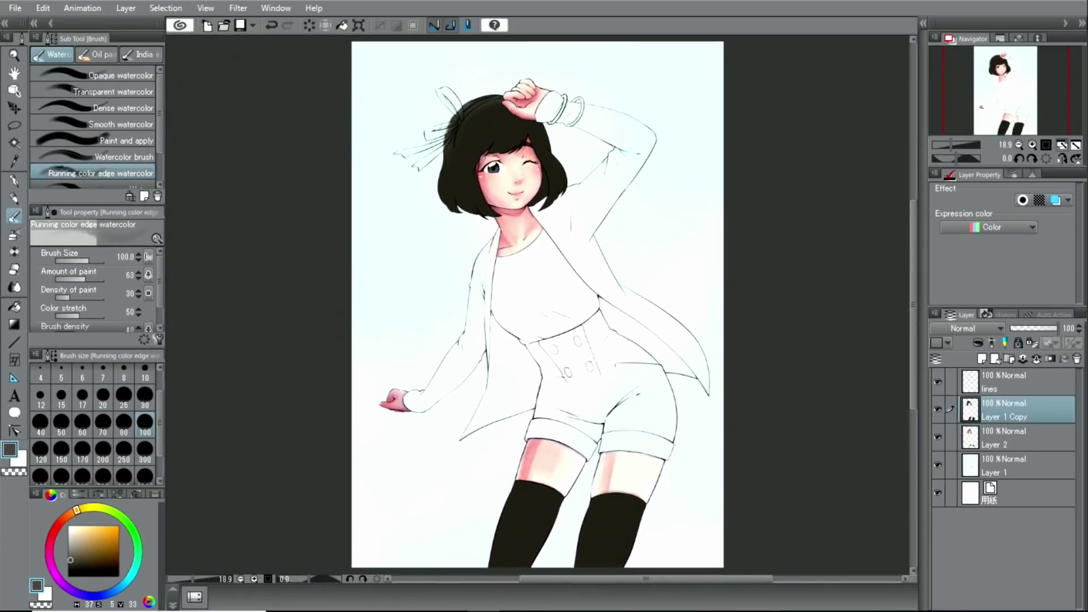
{"action": "left_click", "coordinate": [1033, 144]}
{"action": "left_click", "coordinate": [1033, 144]}
{"action": "left_click_drag", "start_coordinate": [996, 96], "coordinate": [992, 85]}
{"action": "mouse_move", "coordinate": [498, 150]}
{"action": "left_mouse_down"}
{"action": "mouse_move", "coordinate": [473, 208]}
{"action": "mouse_move", "coordinate": [488, 223]}
{"action": "mouse_move", "coordinate": [501, 165]}
{"action": "mouse_move", "coordinate": [487, 177]}
{"action": "mouse_move", "coordinate": [535, 167]}
{"action": "left_mouse_up"}
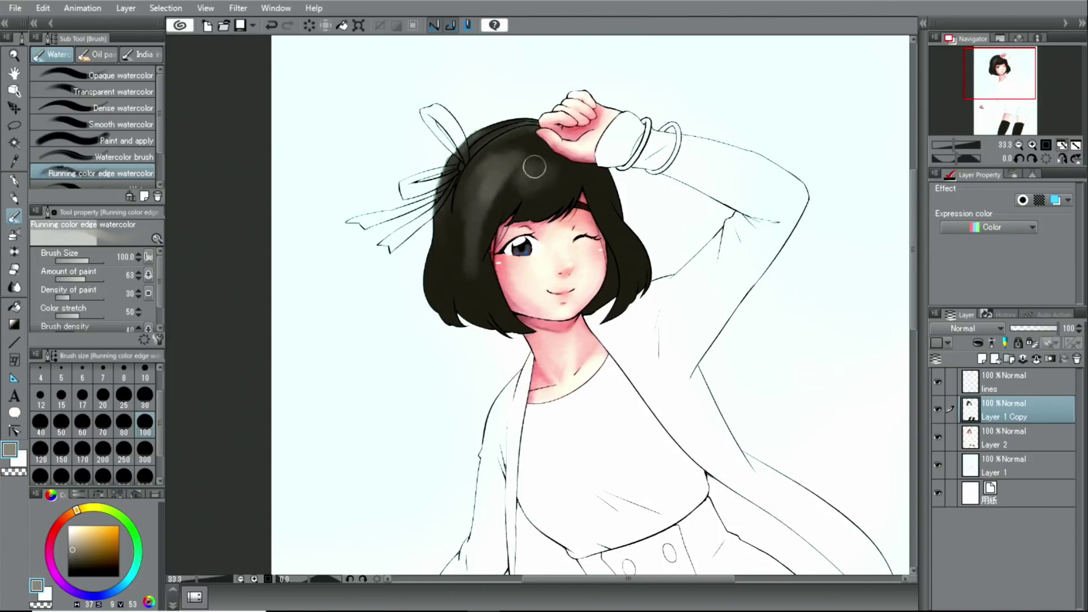
{"action": "key", "text": "j"}
{"action": "mouse_move", "coordinate": [468, 234]}
{"action": "left_mouse_down"}
{"action": "mouse_move", "coordinate": [448, 269]}
{"action": "mouse_move", "coordinate": [514, 201]}
{"action": "mouse_move", "coordinate": [524, 159]}
{"action": "mouse_move", "coordinate": [564, 169]}
{"action": "mouse_move", "coordinate": [569, 200]}
{"action": "mouse_move", "coordinate": [505, 215]}
{"action": "left_mouse_up"}
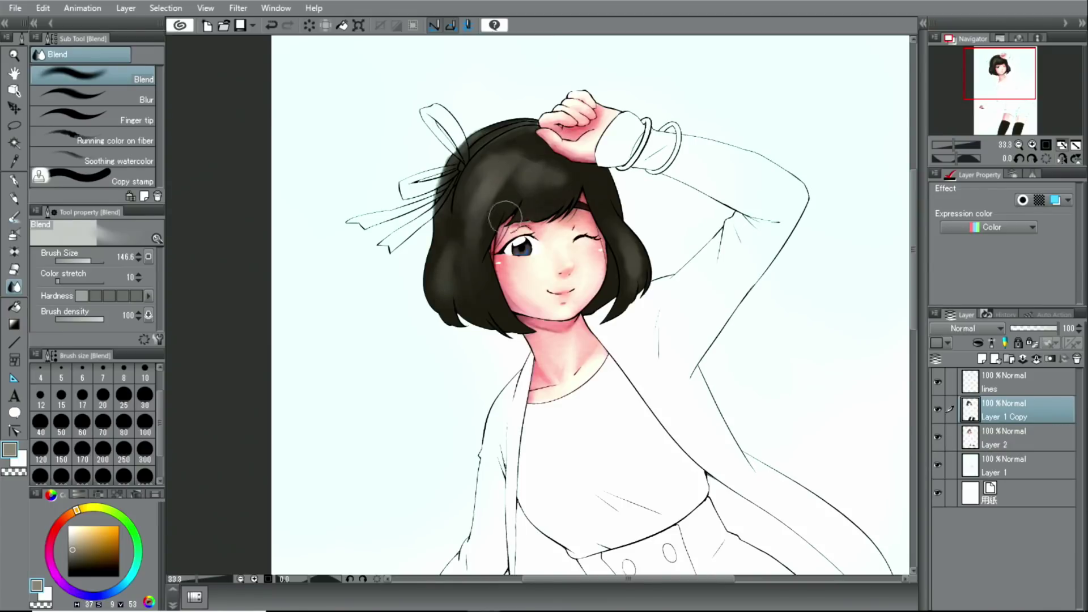
Paint grey highlights along both black thigh-high stockings and blend them into the dark base
{"action": "key", "text": "b"}
{"action": "scroll", "coordinate": [504, 216], "scroll_direction": "down", "scroll_amount": 10}
{"action": "mouse_move", "coordinate": [559, 382]}
{"action": "left_mouse_down"}
{"action": "mouse_move", "coordinate": [569, 351]}
{"action": "mouse_move", "coordinate": [512, 499]}
{"action": "left_mouse_up"}
{"action": "mouse_move", "coordinate": [726, 357]}
{"action": "left_mouse_down"}
{"action": "mouse_move", "coordinate": [697, 408]}
{"action": "mouse_move", "coordinate": [682, 396]}
{"action": "mouse_move", "coordinate": [657, 448]}
{"action": "left_mouse_up"}
{"action": "key", "text": "j"}
{"action": "mouse_move", "coordinate": [535, 395]}
{"action": "left_mouse_down"}
{"action": "mouse_move", "coordinate": [704, 371]}
{"action": "mouse_move", "coordinate": [595, 461]}
{"action": "left_mouse_up"}
{"action": "key", "text": "b"}
{"action": "mouse_move", "coordinate": [713, 371]}
{"action": "left_mouse_down"}
{"action": "mouse_move", "coordinate": [680, 379]}
{"action": "mouse_move", "coordinate": [582, 358]}
{"action": "mouse_move", "coordinate": [722, 359]}
{"action": "mouse_move", "coordinate": [658, 400]}
{"action": "left_mouse_up"}
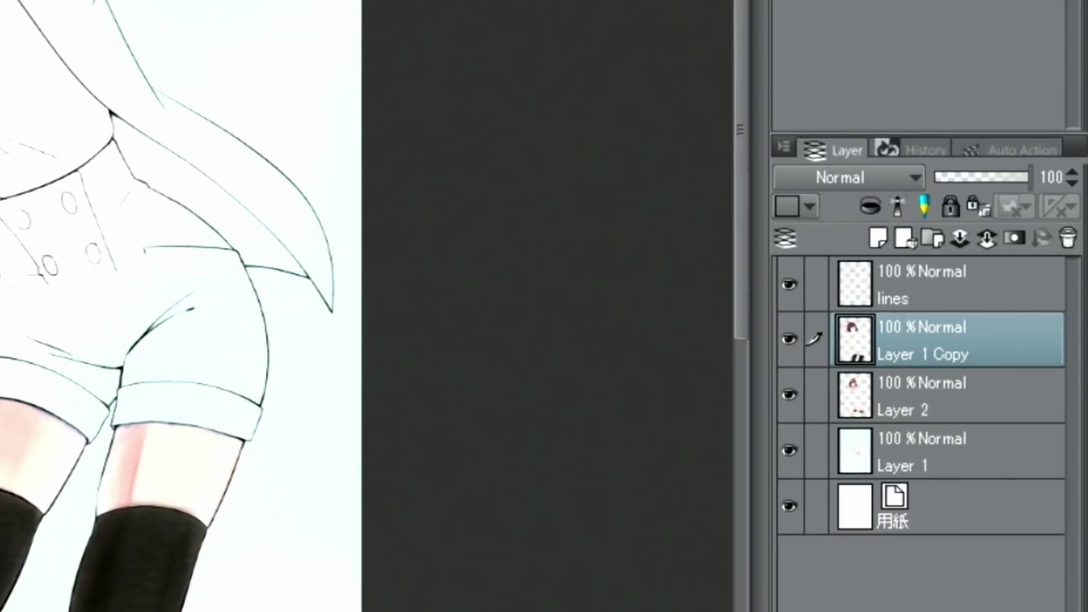
Add a new layer above Layer 1 Copy and set the Running color edge watercolor brush to size 73.7 and amount of paint 79
{"action": "left_click", "coordinate": [872, 238]}
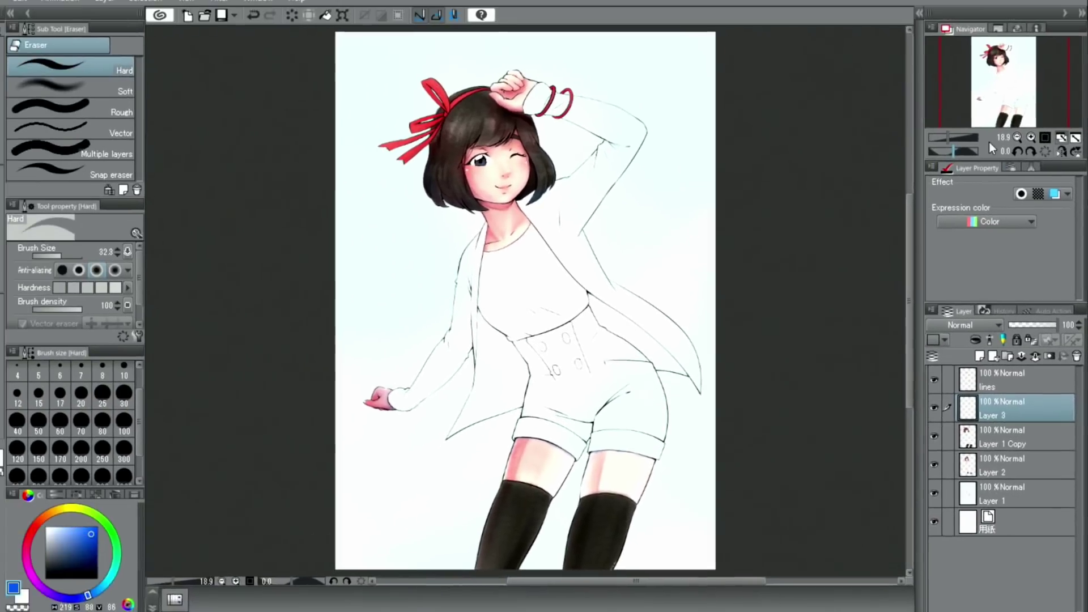
{"action": "left_click", "coordinate": [1031, 137]}
{"action": "left_click", "coordinate": [1031, 137]}
{"action": "left_click", "coordinate": [1005, 75]}
{"action": "scroll", "coordinate": [1005, 74], "scroll_direction": "up", "scroll_amount": 1}
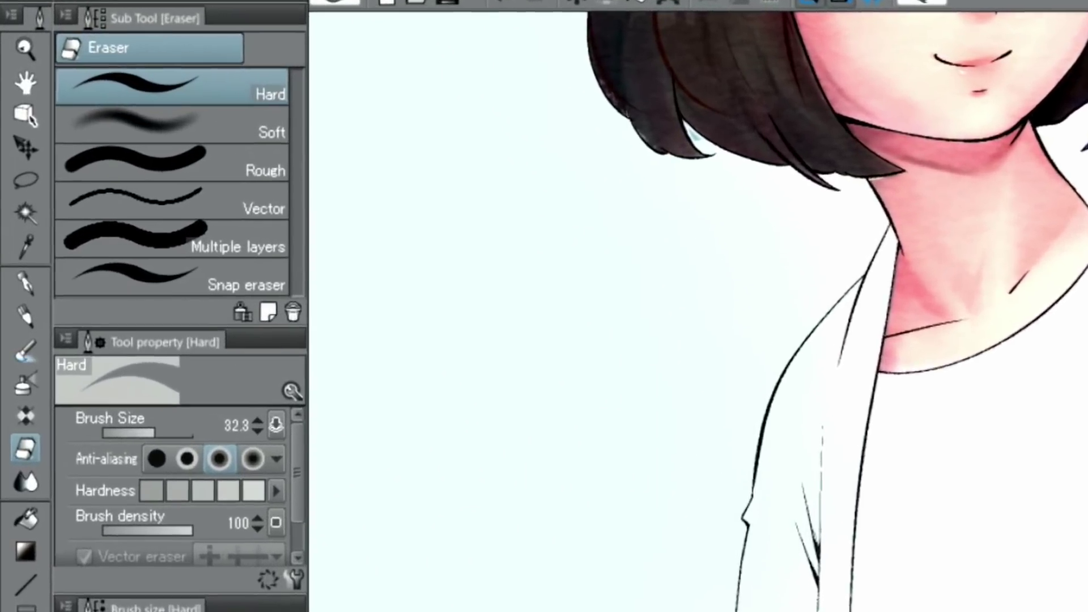
{"action": "left_click", "coordinate": [13, 221]}
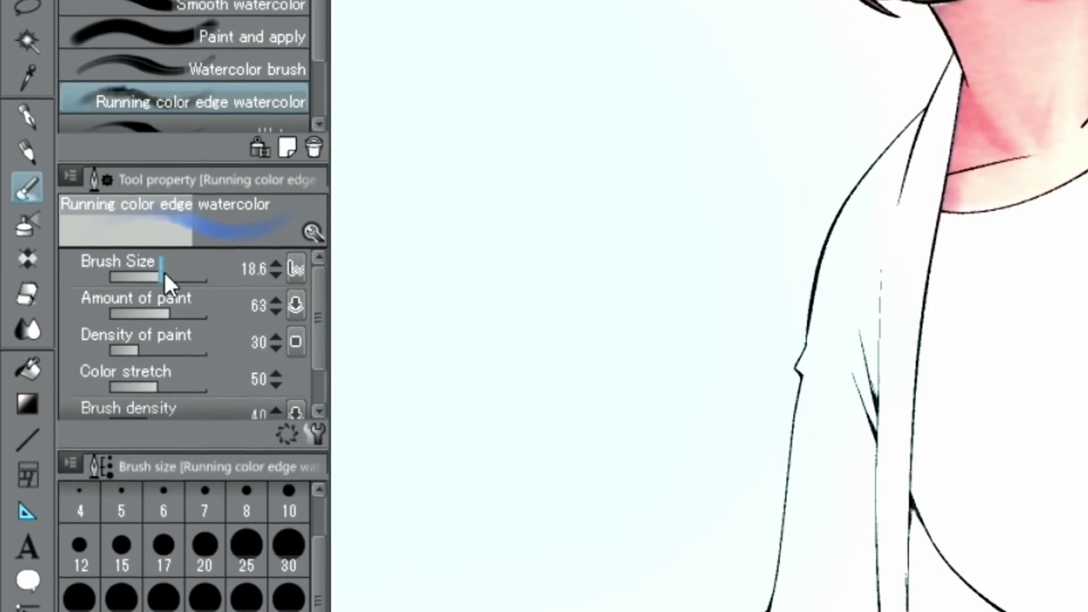
{"action": "left_click_drag", "start_coordinate": [165, 458], "coordinate": [177, 458]}
{"action": "left_click", "coordinate": [174, 310]}
{"action": "left_click_drag", "start_coordinate": [185, 310], "coordinate": [188, 310]}
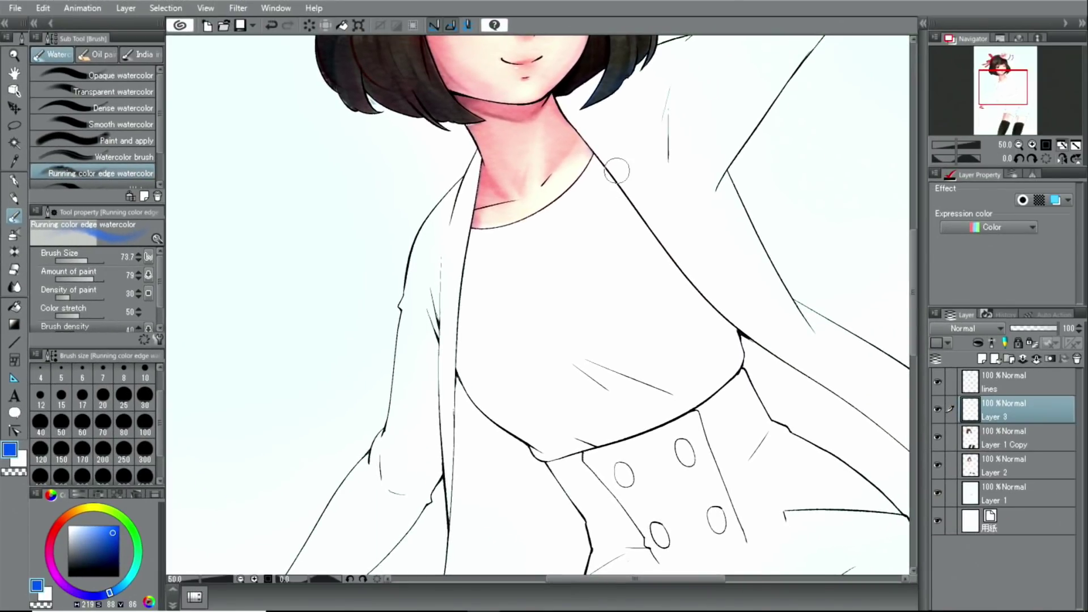
Paint curved blue stripes across the shirt and erase the paint that spills outside its outline with the Hard eraser
{"action": "mouse_move", "coordinate": [616, 171]}
{"action": "left_mouse_down"}
{"action": "mouse_move", "coordinate": [552, 247]}
{"action": "mouse_move", "coordinate": [453, 269]}
{"action": "left_mouse_up"}
{"action": "left_click_drag", "start_coordinate": [657, 210], "coordinate": [541, 308]}
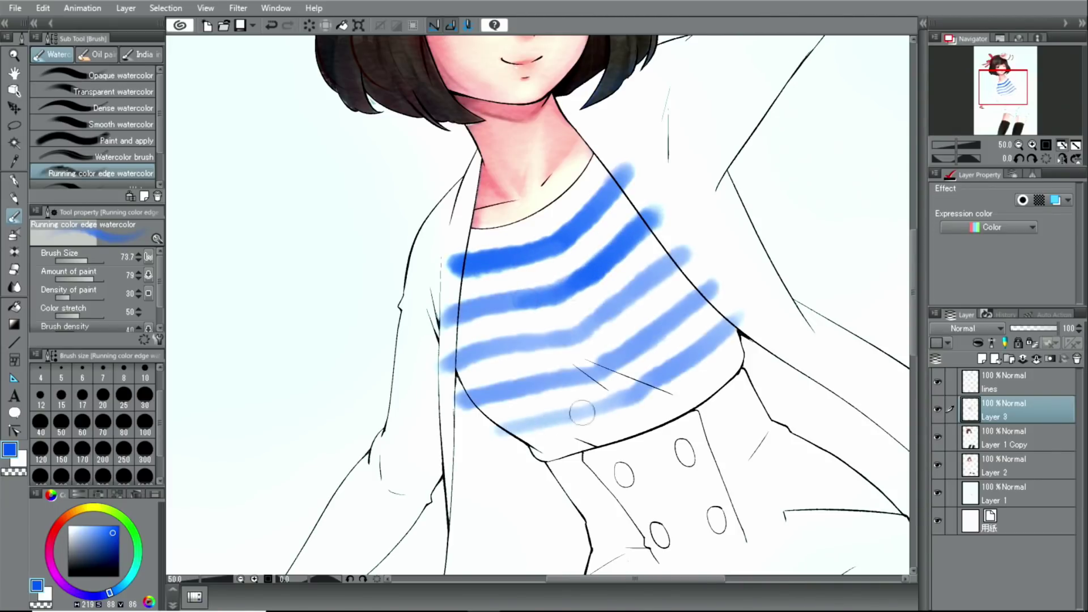
{"action": "left_click_drag", "start_coordinate": [582, 412], "coordinate": [482, 433]}
{"action": "mouse_move", "coordinate": [736, 360]}
{"action": "left_mouse_down"}
{"action": "mouse_move", "coordinate": [658, 418]}
{"action": "mouse_move", "coordinate": [706, 398]}
{"action": "mouse_move", "coordinate": [741, 362]}
{"action": "mouse_move", "coordinate": [607, 440]}
{"action": "left_mouse_up"}
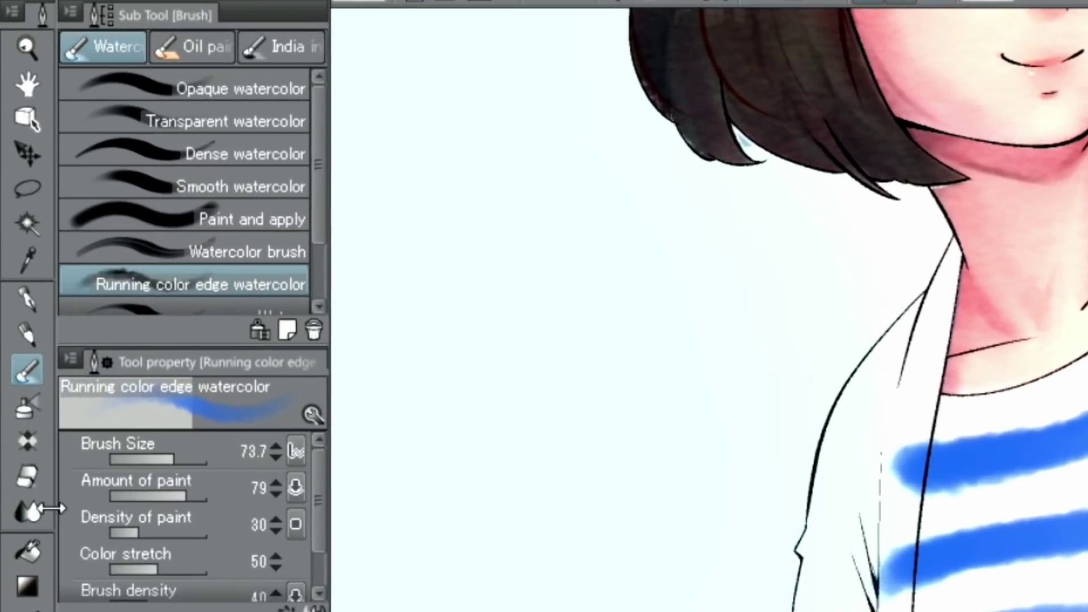
{"action": "left_click", "coordinate": [25, 476]}
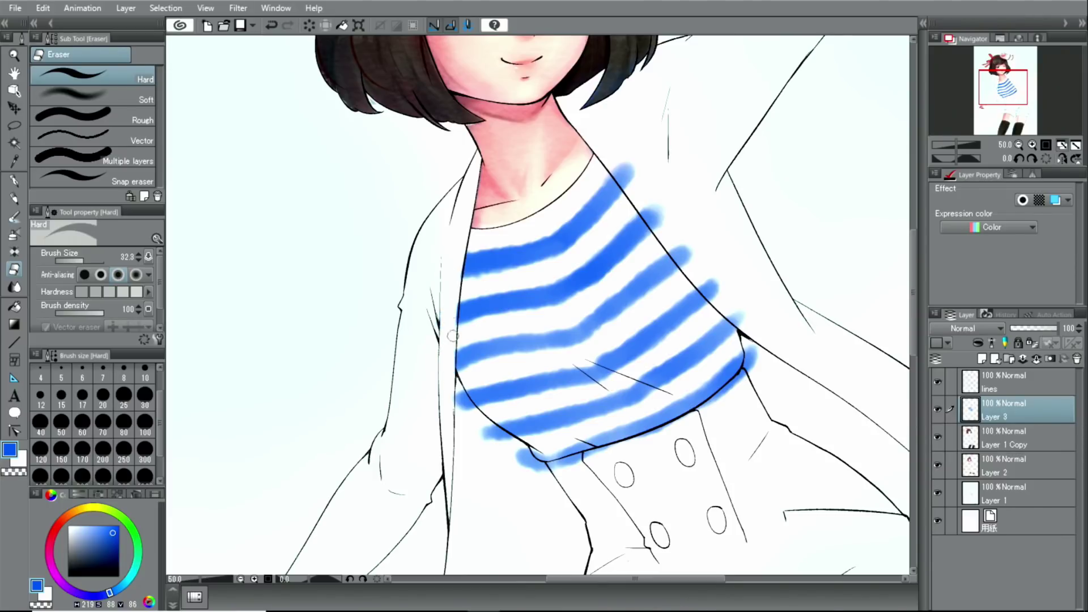
{"action": "mouse_move", "coordinate": [608, 164]}
{"action": "left_mouse_down"}
{"action": "mouse_move", "coordinate": [670, 240]}
{"action": "mouse_move", "coordinate": [526, 457]}
{"action": "left_mouse_up"}
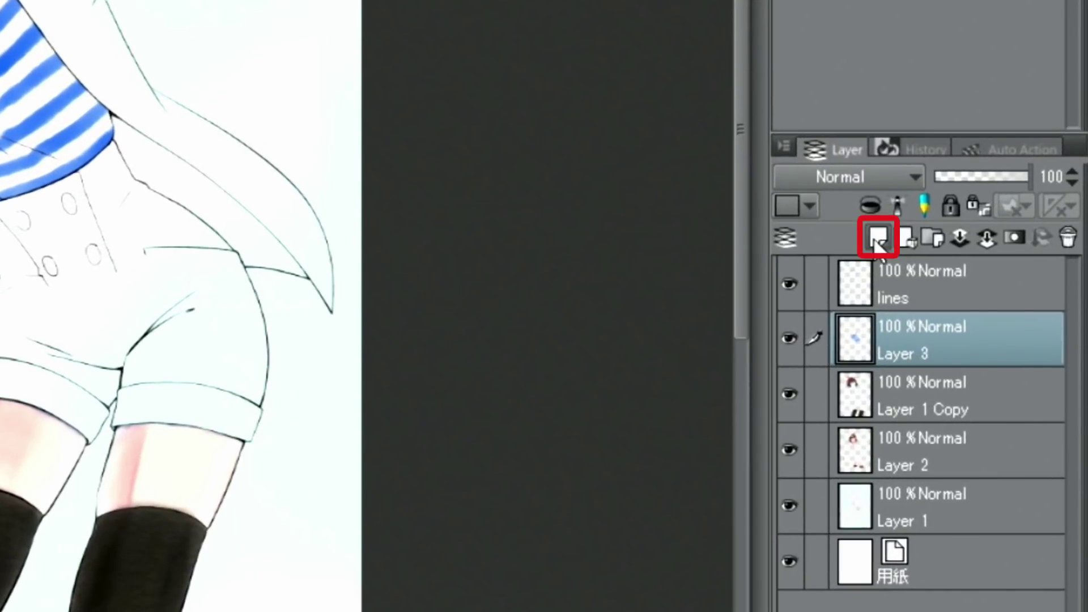
Add a new layer above Layer 3 and set its blending mode to Multiply
{"action": "left_click", "coordinate": [878, 239]}
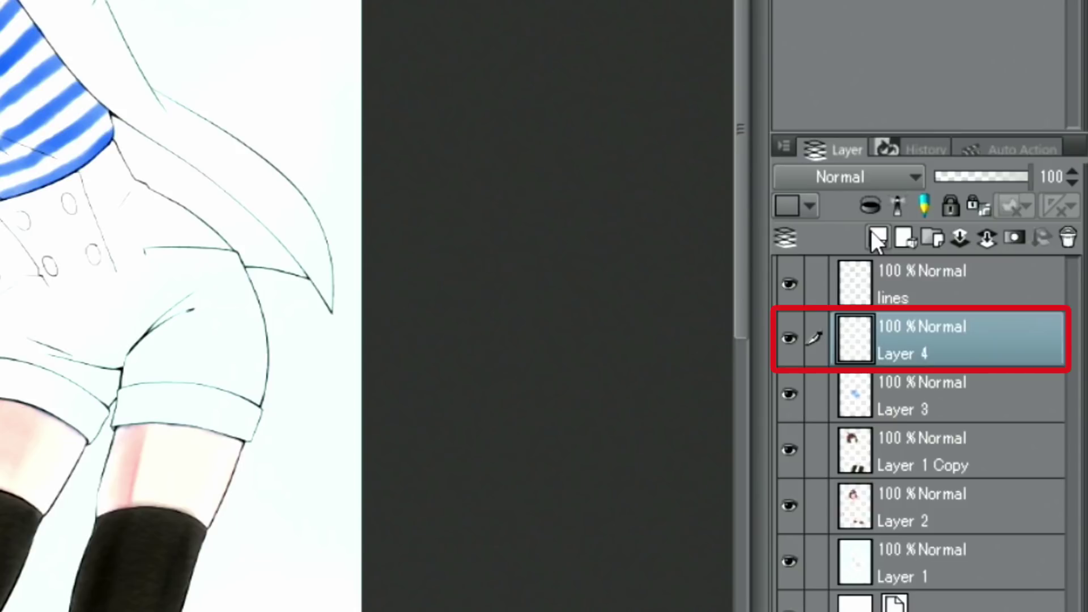
{"action": "left_click", "coordinate": [813, 172]}
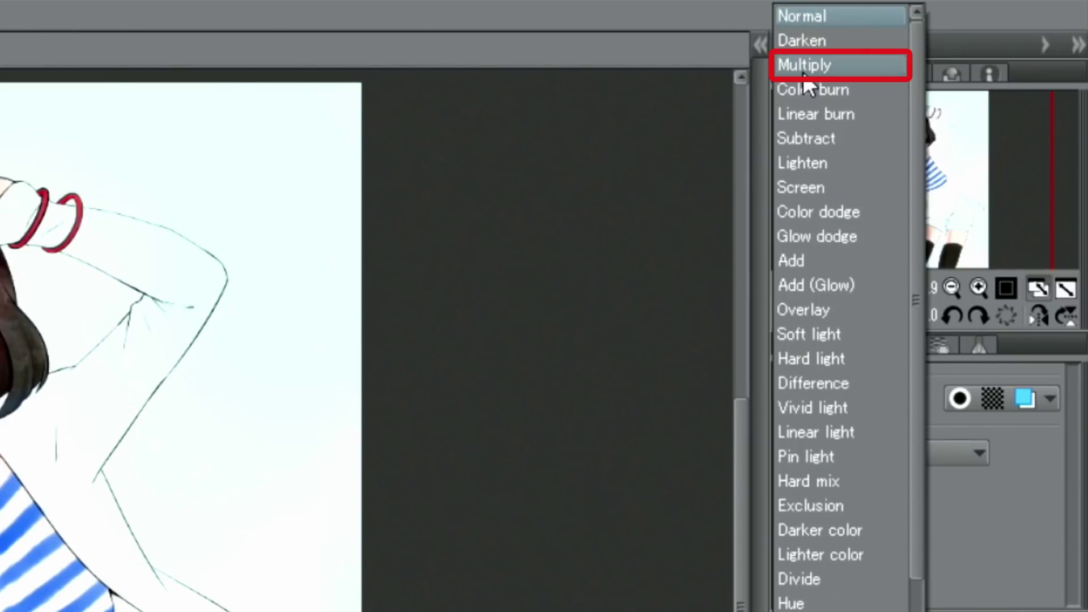
{"action": "left_click", "coordinate": [804, 72]}
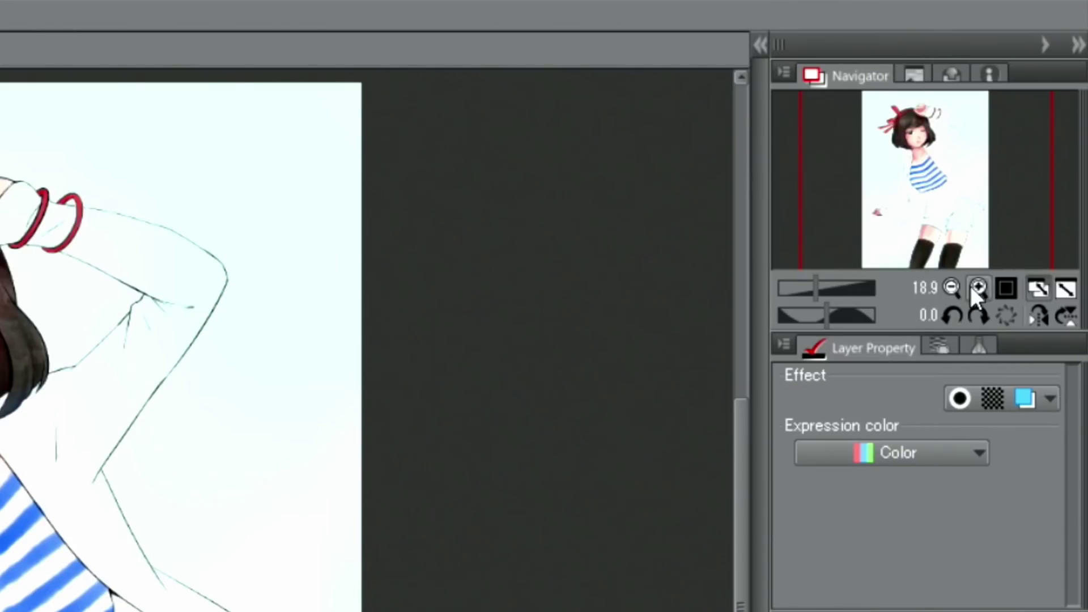
Paint a soft pink shadow over the lower part of the striped shirt on Layer 4
{"action": "left_click", "coordinate": [978, 287]}
{"action": "left_click", "coordinate": [979, 287]}
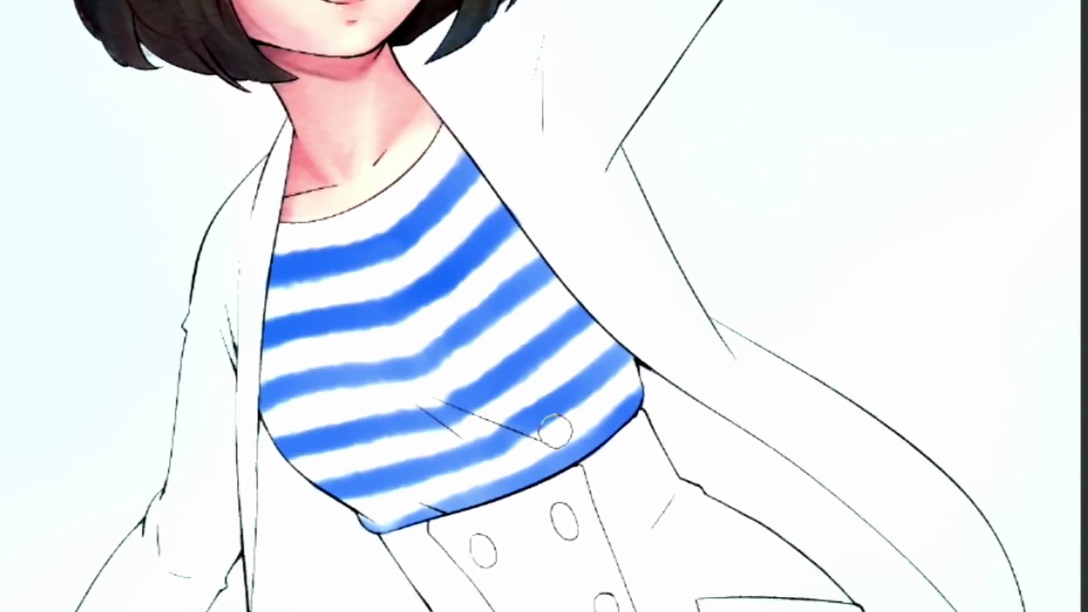
{"action": "left_click_drag", "start_coordinate": [611, 441], "coordinate": [547, 377]}
{"action": "mouse_move", "coordinate": [589, 446]}
{"action": "left_mouse_down"}
{"action": "mouse_move", "coordinate": [476, 422]}
{"action": "mouse_move", "coordinate": [717, 340]}
{"action": "mouse_move", "coordinate": [553, 332]}
{"action": "left_mouse_up"}
{"action": "left_click_drag", "start_coordinate": [675, 388], "coordinate": [567, 382]}
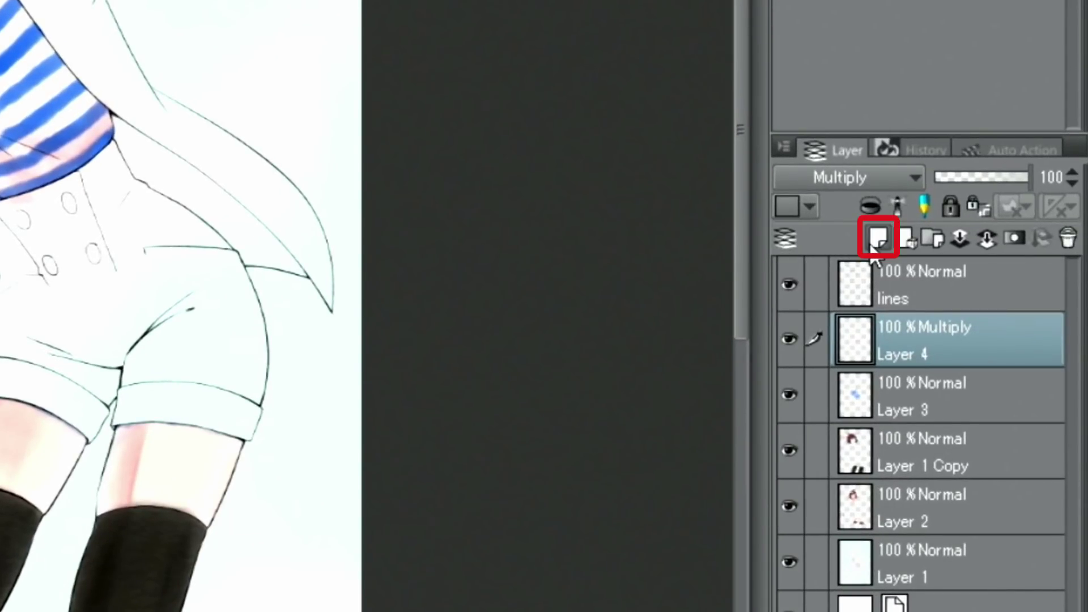
Add a new layer above Layer 4 and auto-select all areas of the coat and sleeves from the lines layer
{"action": "left_click", "coordinate": [877, 238]}
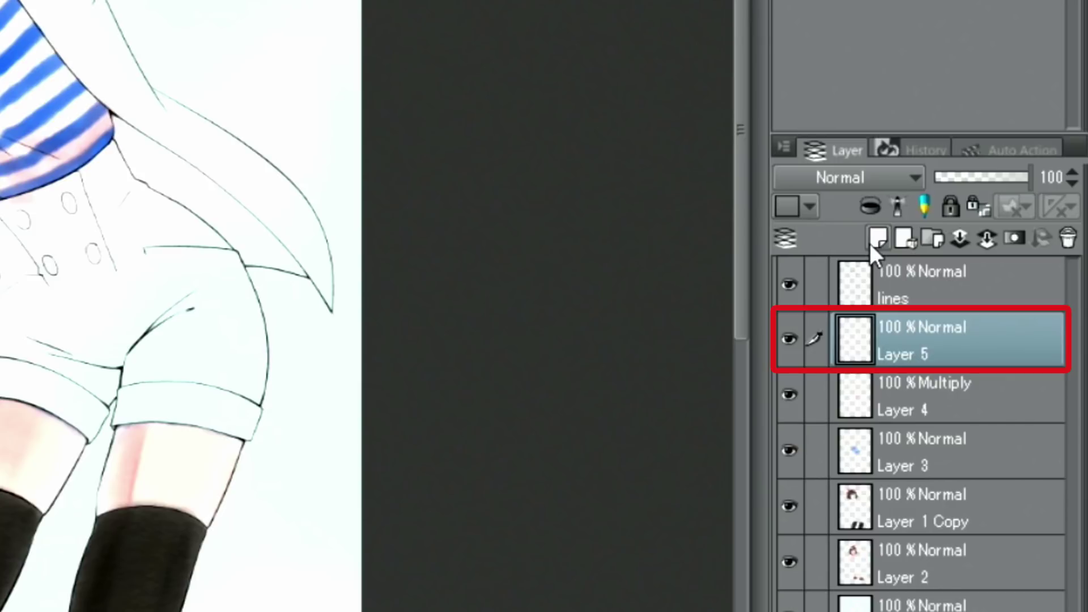
{"action": "left_click", "coordinate": [903, 287]}
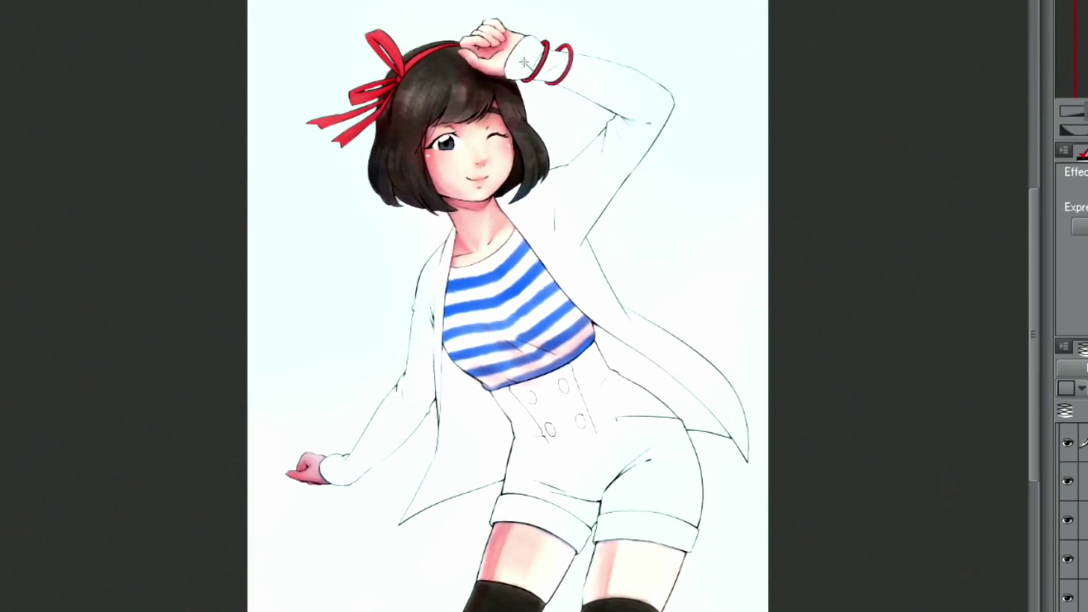
{"action": "left_click", "coordinate": [524, 62]}
{"action": "left_click", "coordinate": [553, 65]}
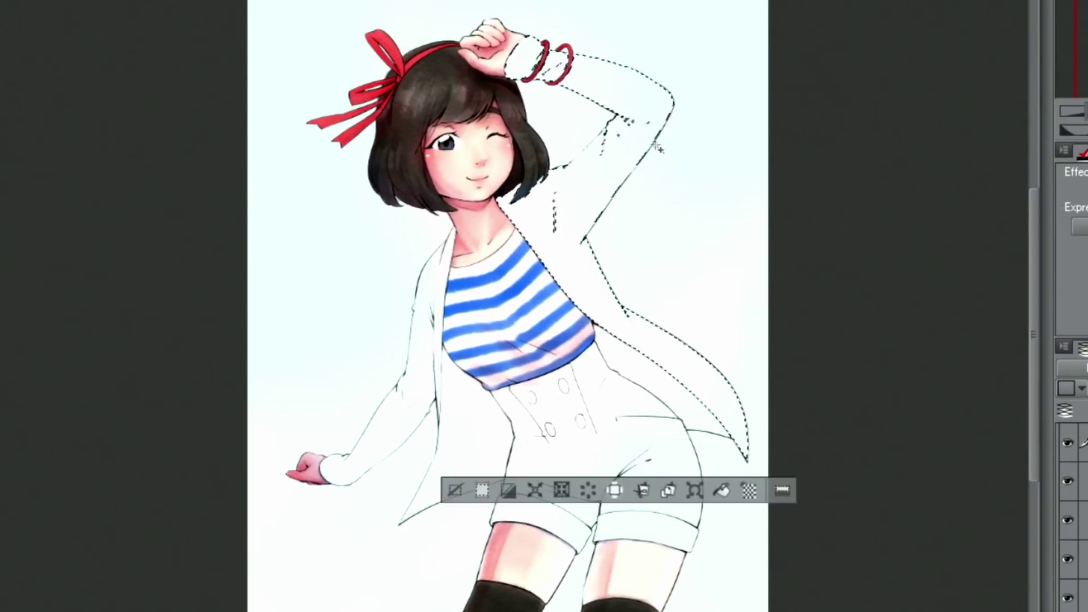
{"action": "left_click", "coordinate": [468, 408]}
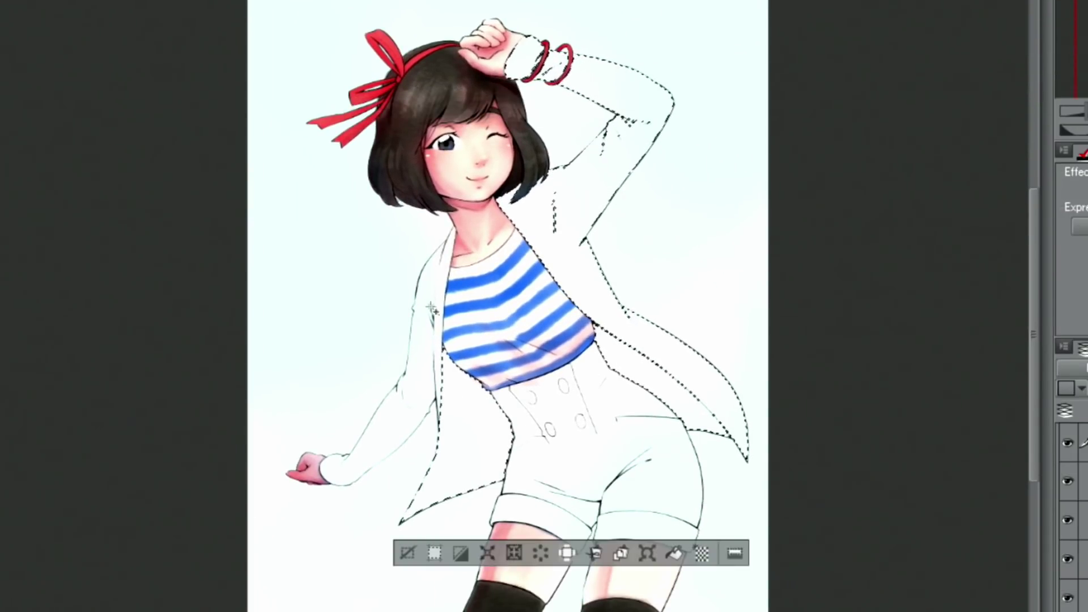
{"action": "left_click", "coordinate": [432, 314]}
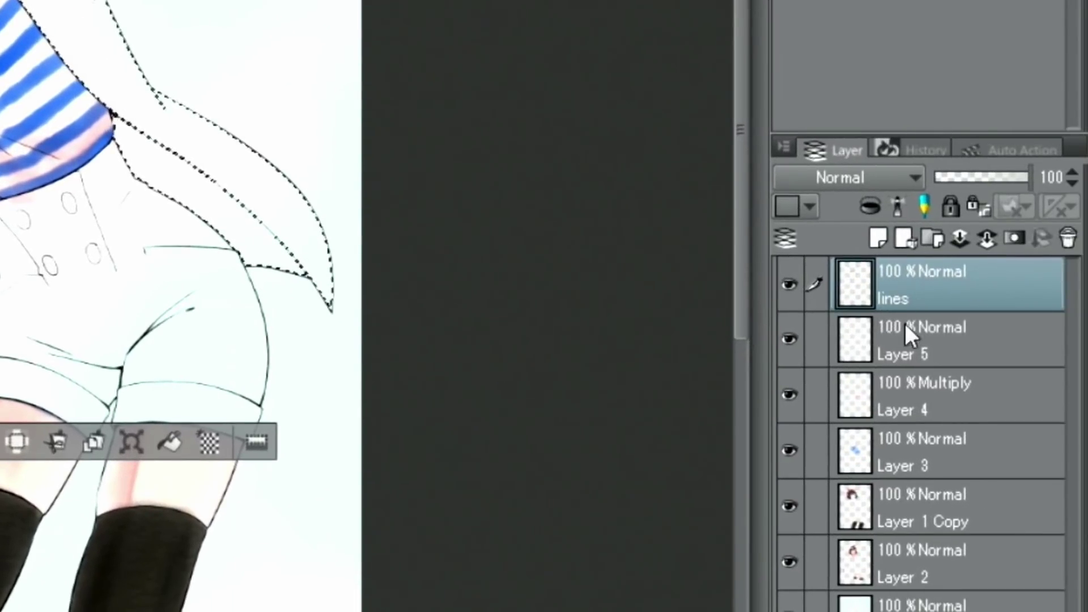
Paint the selected coat light blue on Layer 5 with the Running color edge watercolor brush at size 440.5
{"action": "left_click", "coordinate": [896, 347]}
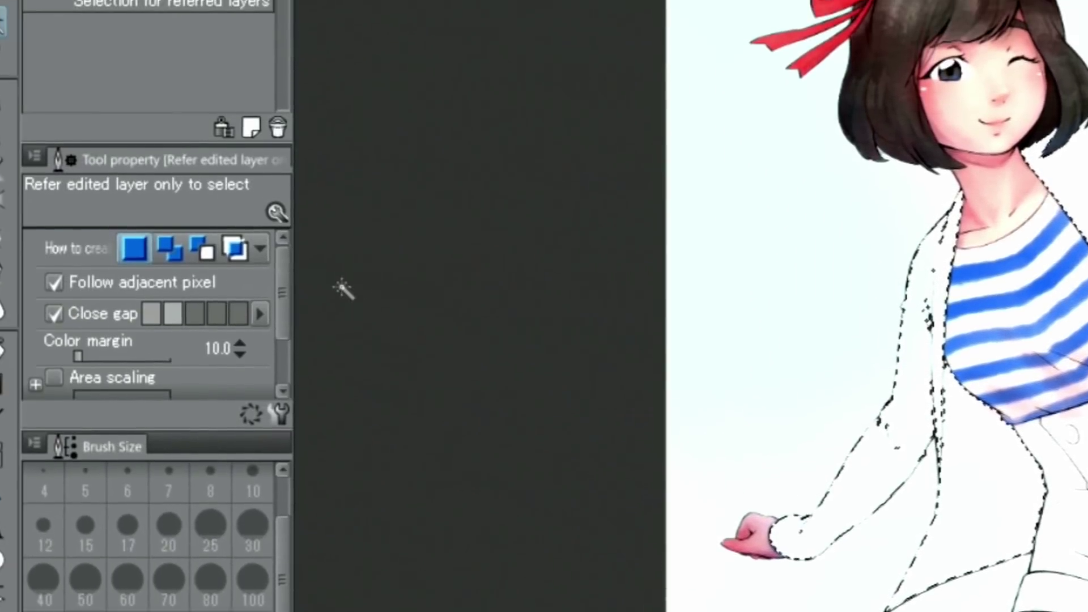
{"action": "left_click", "coordinate": [25, 180]}
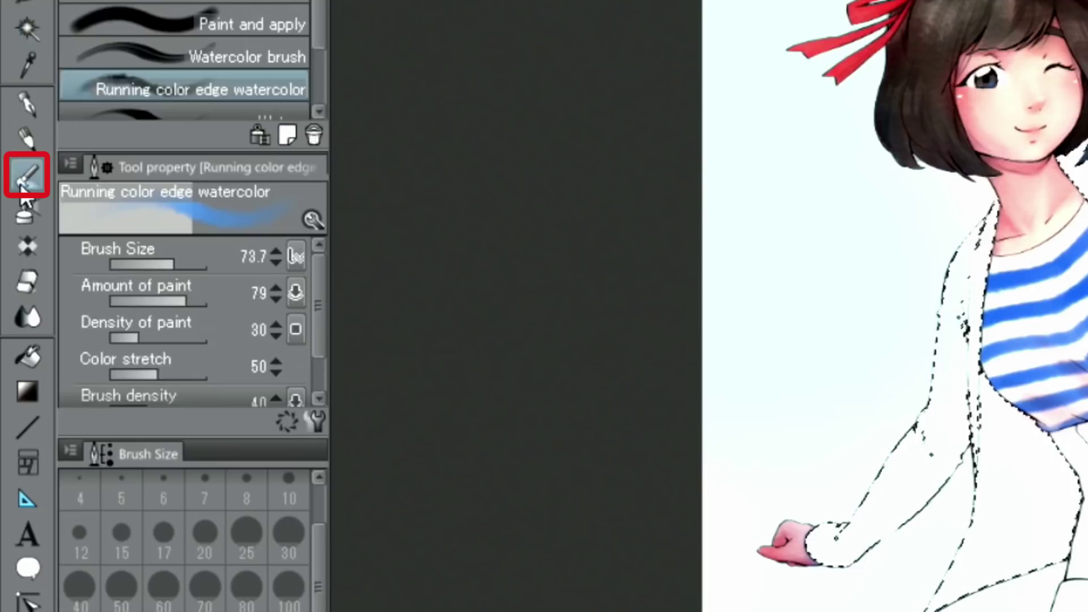
{"action": "left_click_drag", "start_coordinate": [173, 264], "coordinate": [192, 264]}
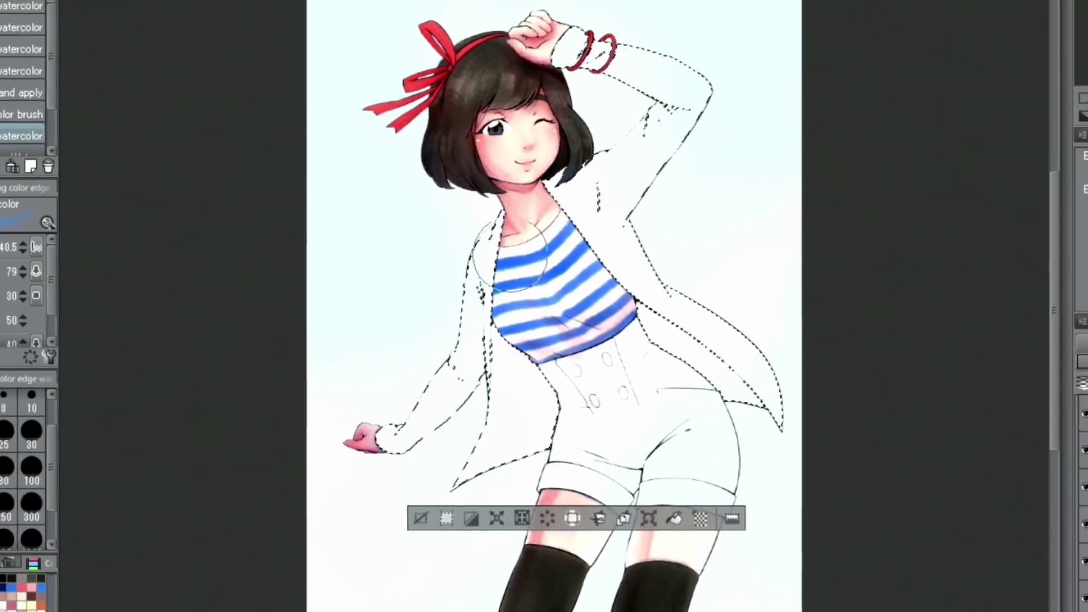
{"action": "mouse_move", "coordinate": [482, 238]}
{"action": "left_mouse_down"}
{"action": "mouse_move", "coordinate": [453, 354]}
{"action": "mouse_move", "coordinate": [395, 447]}
{"action": "mouse_move", "coordinate": [485, 236]}
{"action": "mouse_move", "coordinate": [496, 408]}
{"action": "mouse_move", "coordinate": [499, 397]}
{"action": "mouse_move", "coordinate": [454, 346]}
{"action": "mouse_move", "coordinate": [538, 172]}
{"action": "mouse_move", "coordinate": [635, 113]}
{"action": "mouse_move", "coordinate": [527, 51]}
{"action": "mouse_move", "coordinate": [692, 151]}
{"action": "mouse_move", "coordinate": [734, 391]}
{"action": "mouse_move", "coordinate": [668, 364]}
{"action": "mouse_move", "coordinate": [705, 437]}
{"action": "left_mouse_up"}
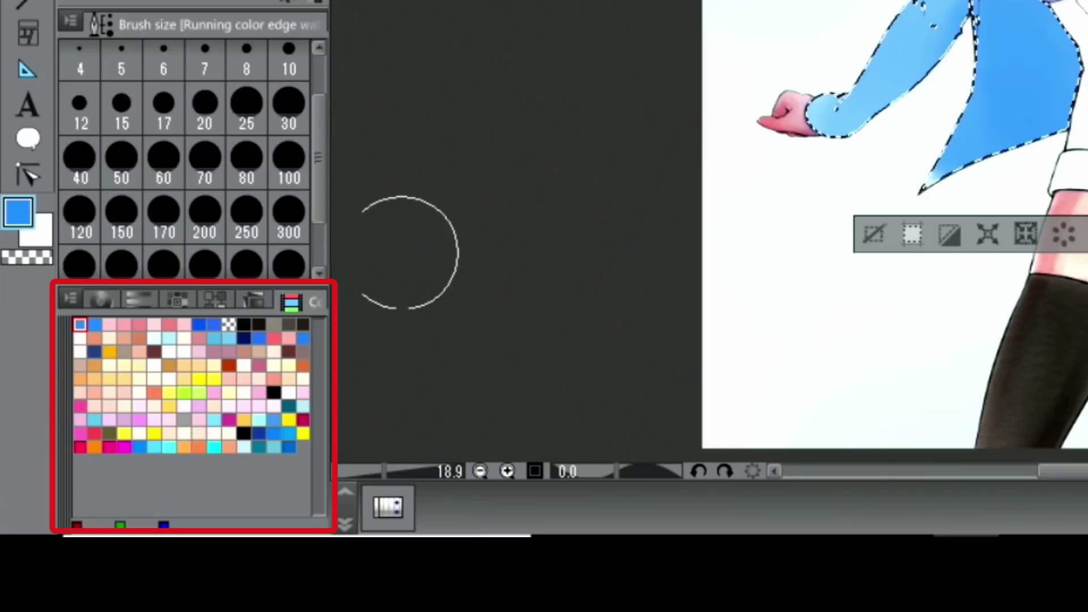
Paint the coat's inner lining in darker blue, setting amount of paint to 99 and color stretch to 28
{"action": "left_click", "coordinate": [199, 324]}
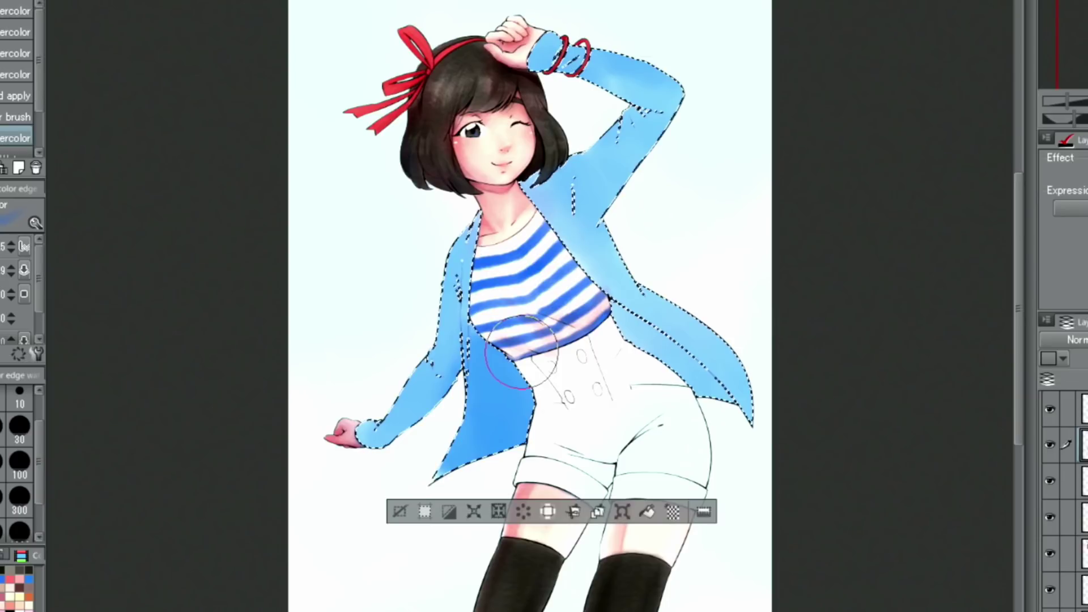
{"action": "mouse_move", "coordinate": [498, 362]}
{"action": "left_mouse_down"}
{"action": "mouse_move", "coordinate": [503, 395]}
{"action": "mouse_move", "coordinate": [500, 378]}
{"action": "left_mouse_up"}
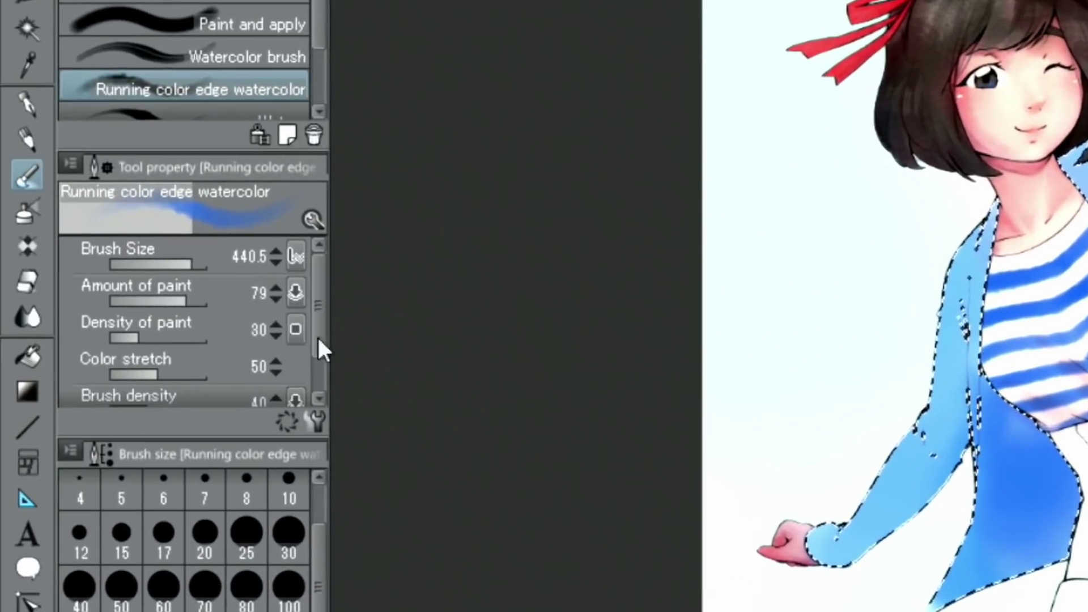
{"action": "left_click_drag", "start_coordinate": [108, 295], "coordinate": [139, 295]}
{"action": "left_click", "coordinate": [77, 358]}
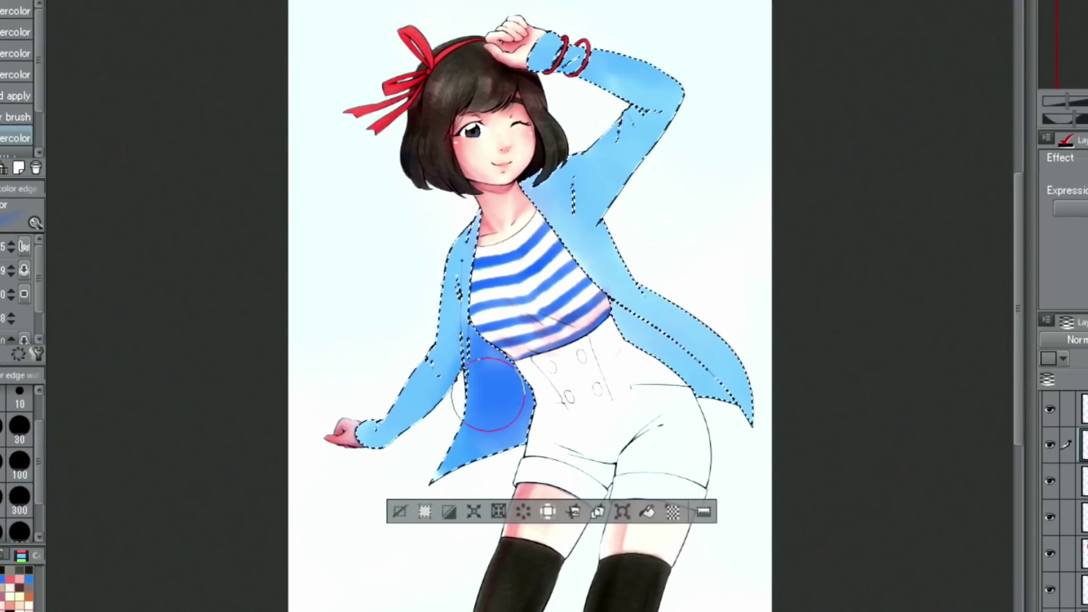
{"action": "mouse_move", "coordinate": [498, 393]}
{"action": "left_mouse_down"}
{"action": "mouse_move", "coordinate": [500, 361]}
{"action": "mouse_move", "coordinate": [498, 428]}
{"action": "mouse_move", "coordinate": [651, 337]}
{"action": "mouse_move", "coordinate": [699, 405]}
{"action": "mouse_move", "coordinate": [602, 315]}
{"action": "mouse_move", "coordinate": [706, 394]}
{"action": "mouse_move", "coordinate": [639, 336]}
{"action": "mouse_move", "coordinate": [651, 340]}
{"action": "mouse_move", "coordinate": [671, 369]}
{"action": "mouse_move", "coordinate": [605, 326]}
{"action": "mouse_move", "coordinate": [653, 353]}
{"action": "left_mouse_up"}
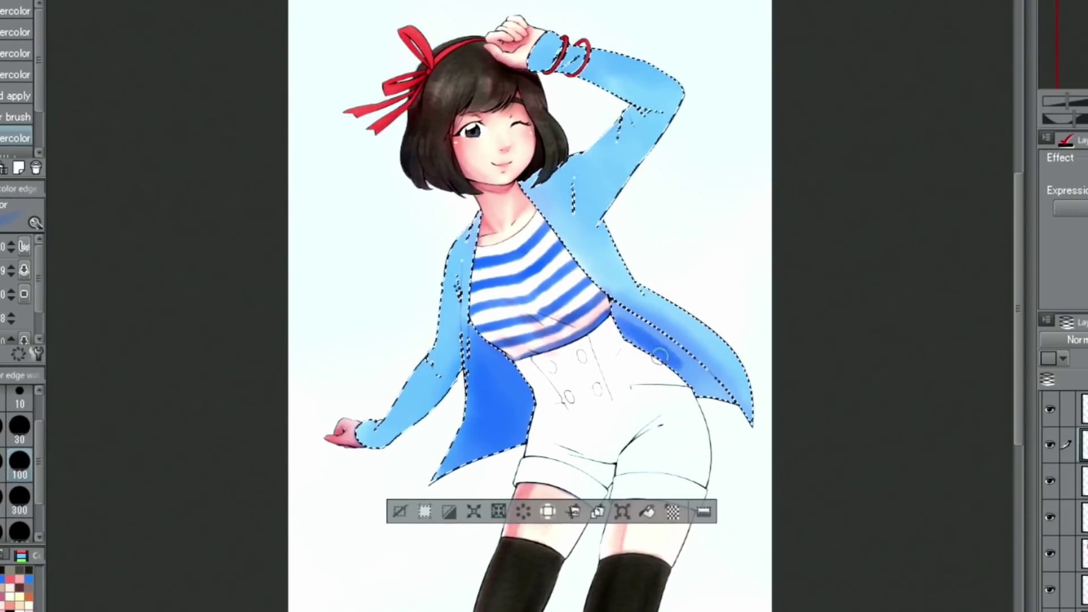
Deepen the blue lining and shade the coat's outer folds and sleeves at brush size 100, and clear the selection
{"action": "left_click_drag", "start_coordinate": [659, 356], "coordinate": [714, 385]}
{"action": "left_click_drag", "start_coordinate": [623, 315], "coordinate": [702, 380]}
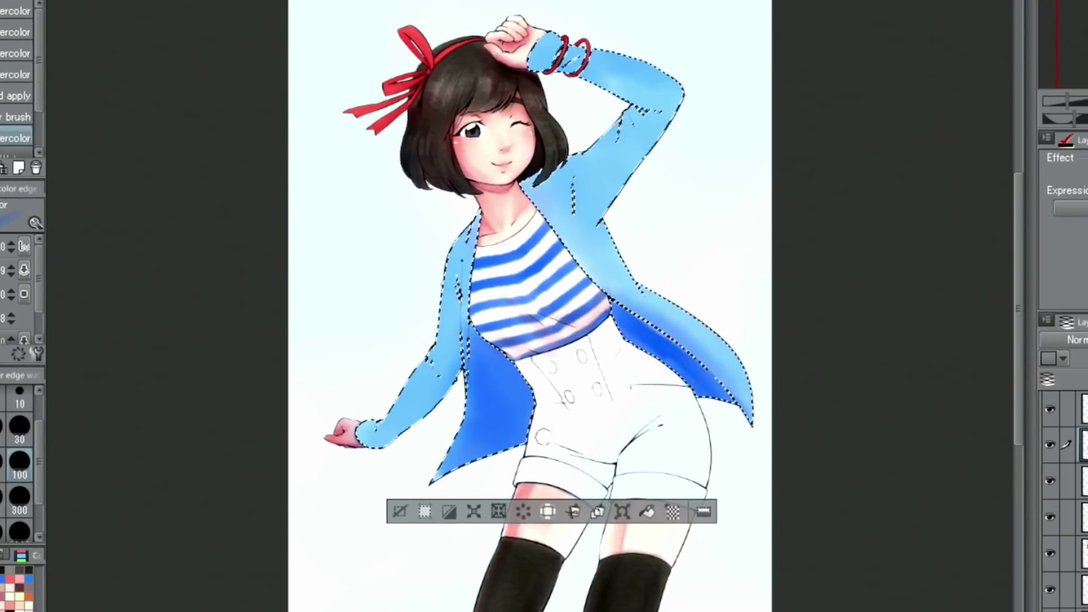
{"action": "left_click_drag", "start_coordinate": [510, 374], "coordinate": [521, 442]}
{"action": "left_click_drag", "start_coordinate": [623, 329], "coordinate": [725, 397]}
{"action": "mouse_move", "coordinate": [521, 363]}
{"action": "left_mouse_down"}
{"action": "mouse_move", "coordinate": [501, 420]}
{"action": "mouse_move", "coordinate": [433, 476]}
{"action": "left_mouse_up"}
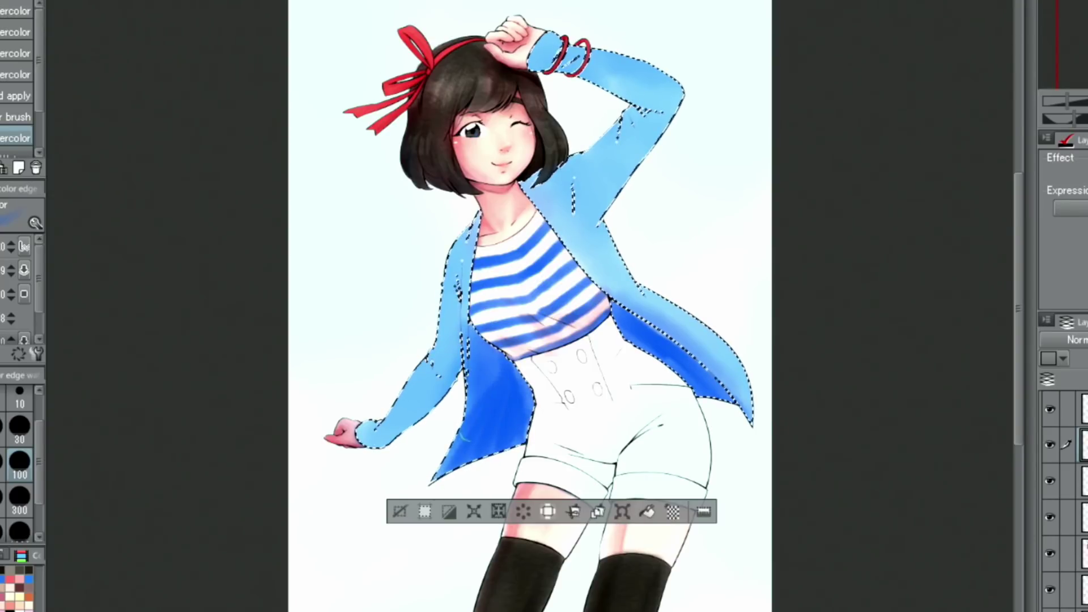
{"action": "mouse_move", "coordinate": [483, 357]}
{"action": "left_mouse_down"}
{"action": "mouse_move", "coordinate": [595, 170]}
{"action": "mouse_move", "coordinate": [627, 253]}
{"action": "mouse_move", "coordinate": [567, 215]}
{"action": "mouse_move", "coordinate": [531, 210]}
{"action": "mouse_move", "coordinate": [561, 204]}
{"action": "mouse_move", "coordinate": [566, 238]}
{"action": "mouse_move", "coordinate": [544, 182]}
{"action": "mouse_move", "coordinate": [462, 262]}
{"action": "left_mouse_up"}
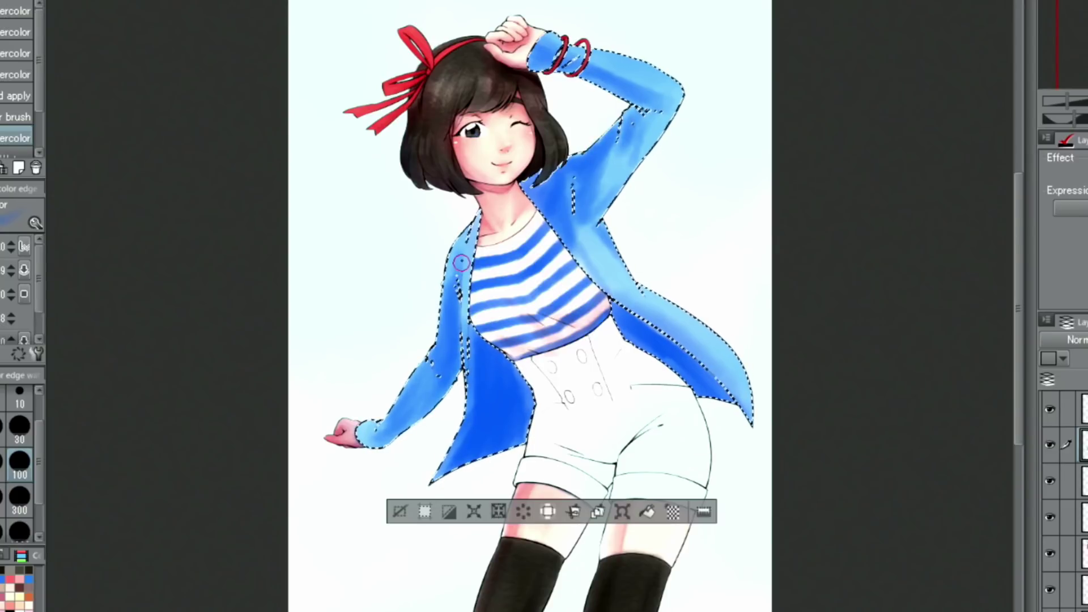
{"action": "left_click", "coordinate": [400, 513]}
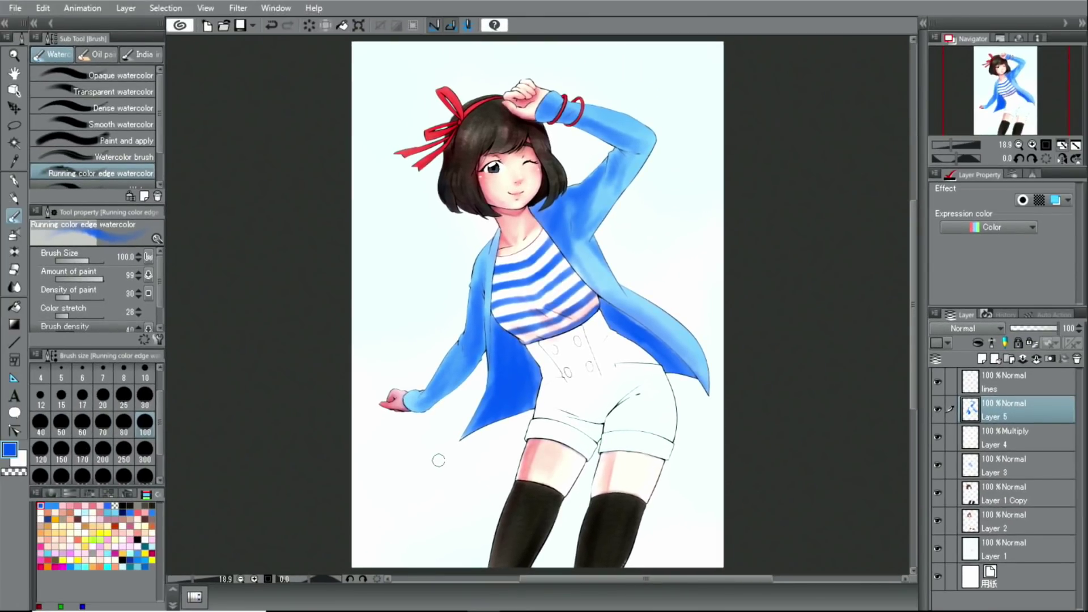
Auto-select the shorts, including both cuffs and the buttons, from the lines layer
{"action": "key", "text": "w"}
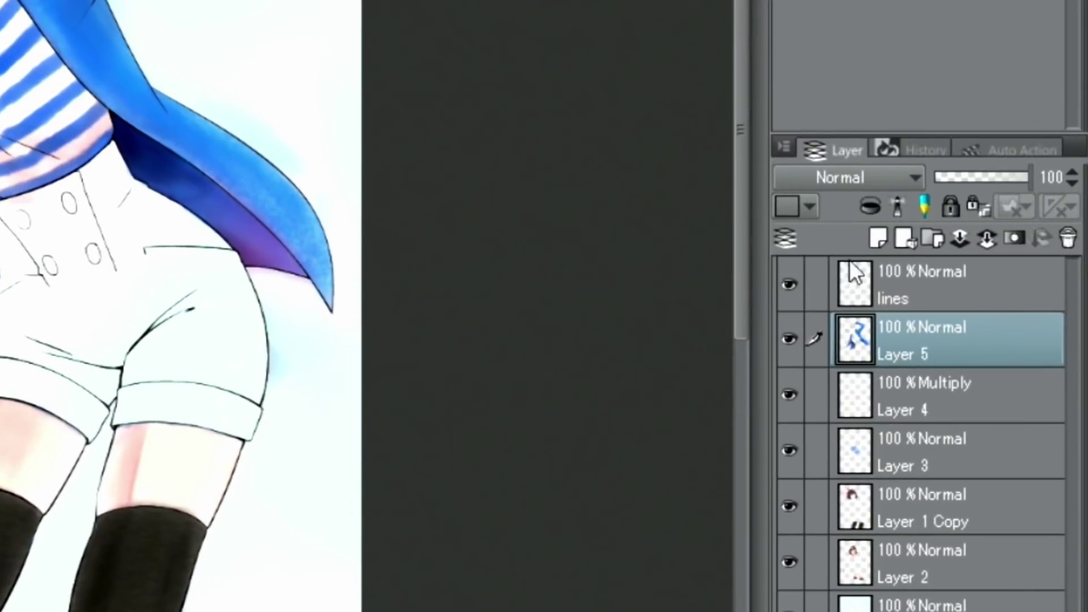
{"action": "left_click", "coordinate": [897, 272]}
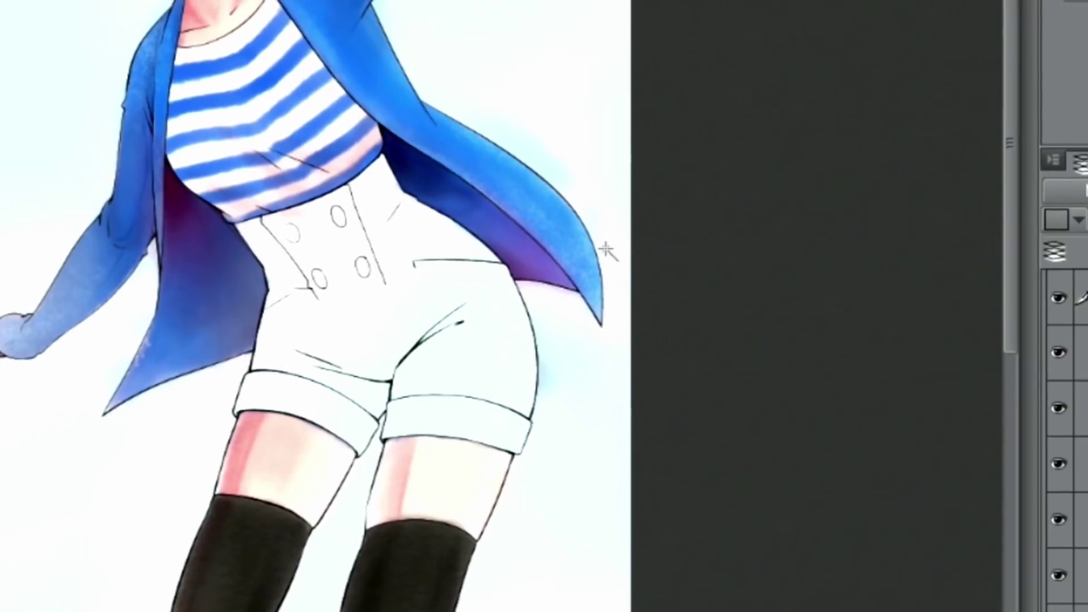
{"action": "left_click", "coordinate": [296, 318]}
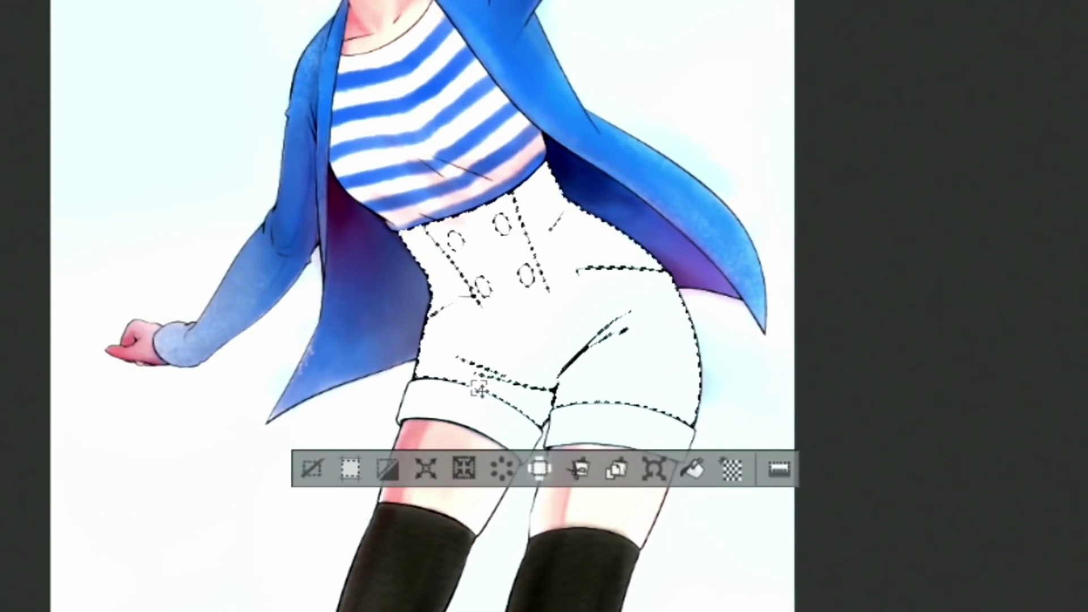
{"action": "left_click", "coordinate": [642, 438], "text": "shift"}
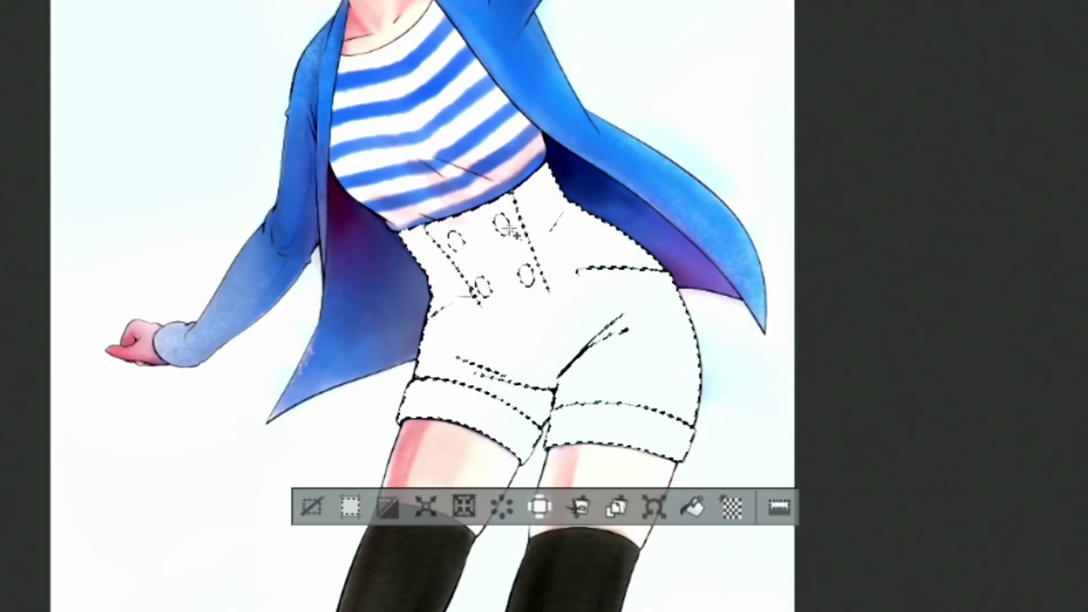
{"action": "left_click", "coordinate": [480, 289], "text": "shift"}
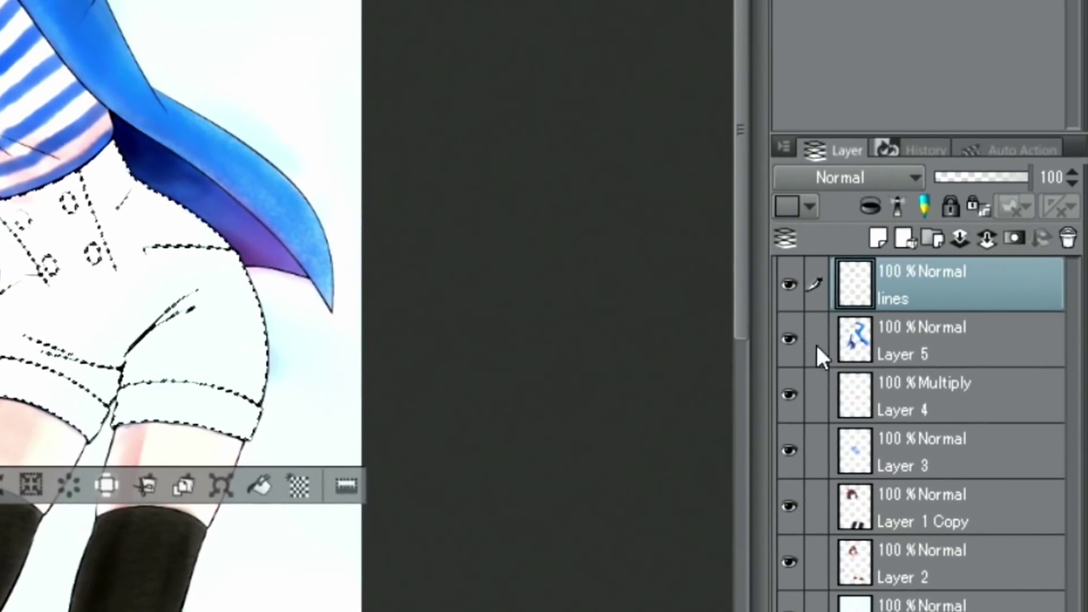
Add a new layer above Layer 5 and cover the selected shorts in dark navy with the Running color edge watercolor brush, enlarging it for the remaining gaps
{"action": "left_click", "coordinate": [899, 329]}
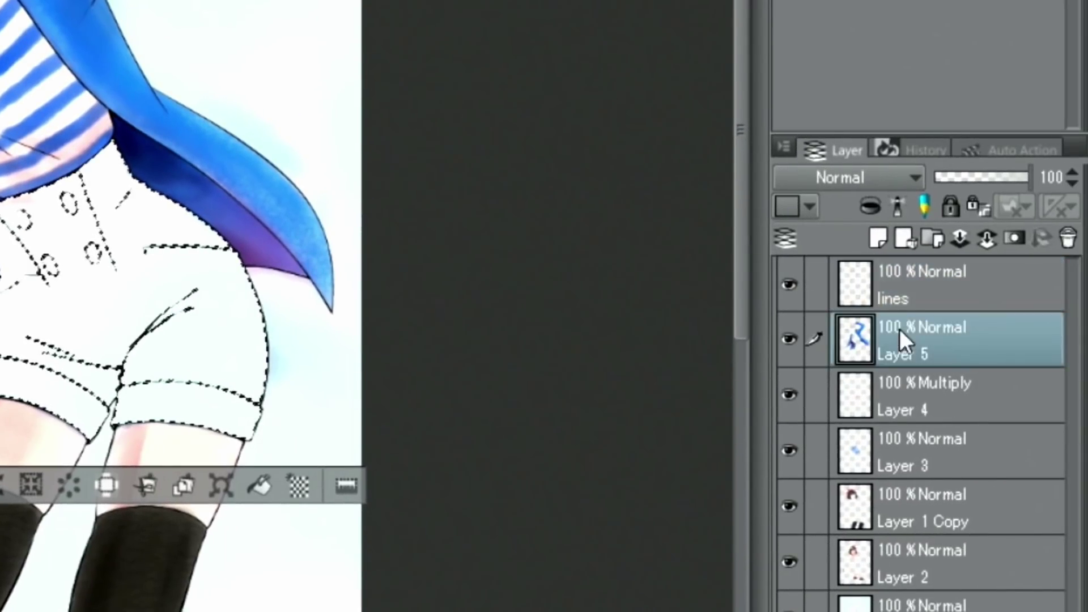
{"action": "left_click", "coordinate": [878, 238]}
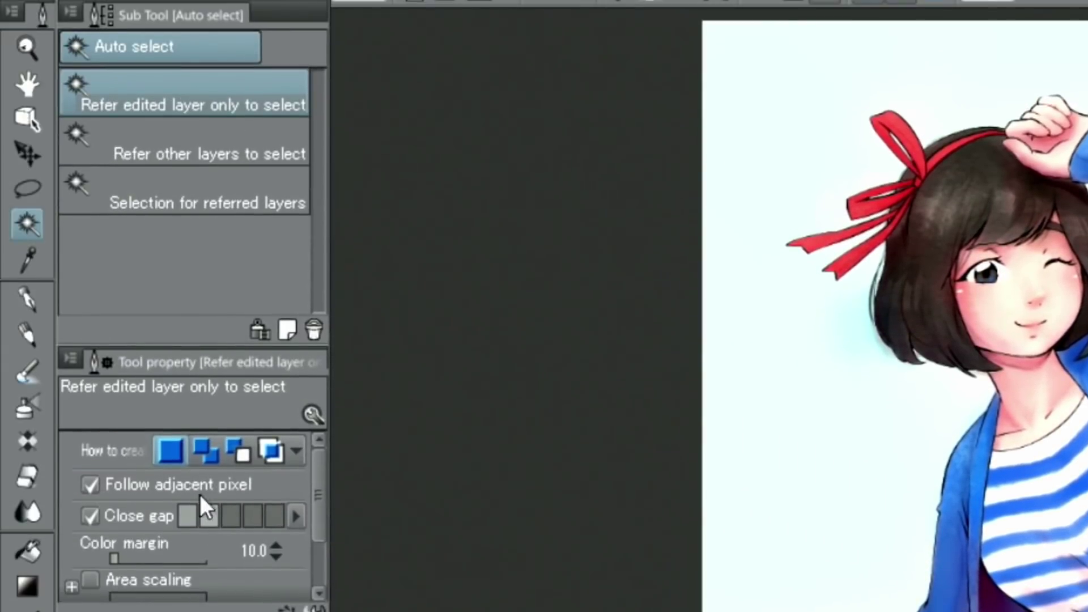
{"action": "left_click", "coordinate": [26, 371]}
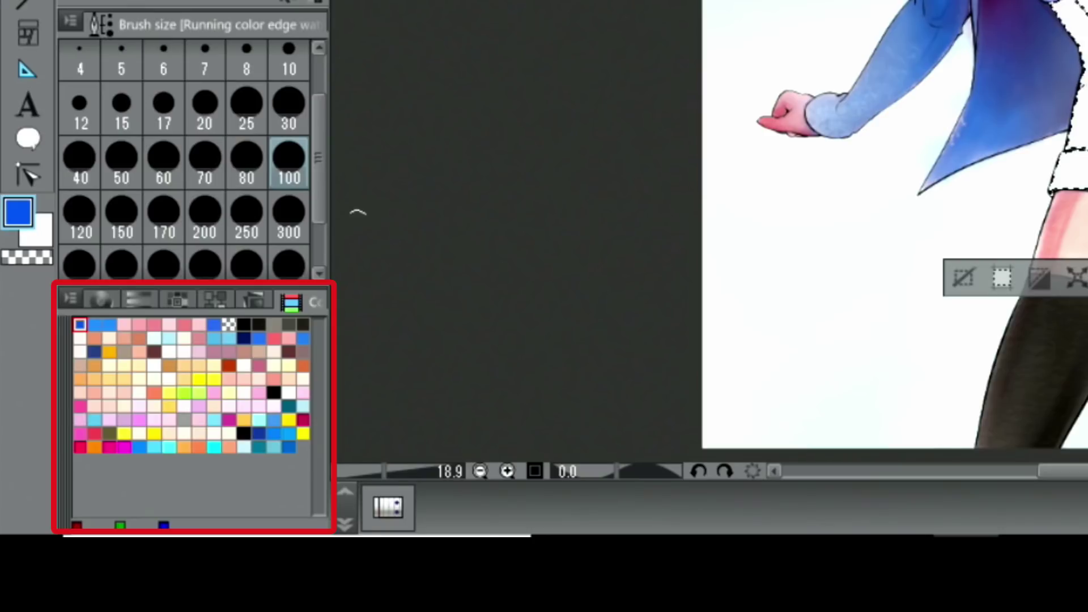
{"action": "left_click", "coordinate": [244, 339]}
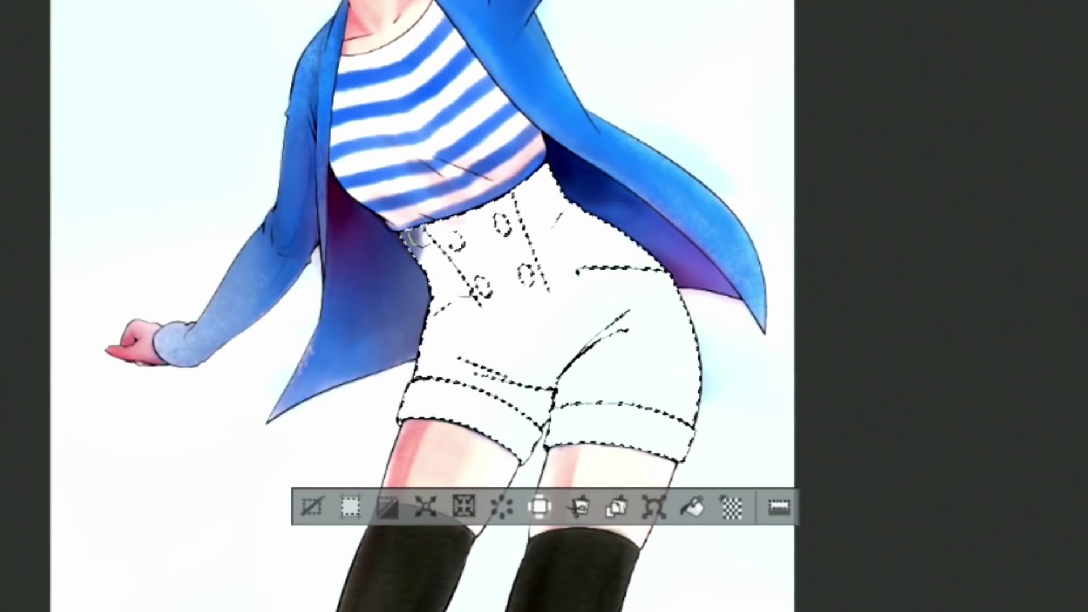
{"action": "mouse_move", "coordinate": [414, 238]}
{"action": "left_mouse_down"}
{"action": "mouse_move", "coordinate": [488, 295]}
{"action": "mouse_move", "coordinate": [563, 248]}
{"action": "mouse_move", "coordinate": [432, 454]}
{"action": "mouse_move", "coordinate": [566, 368]}
{"action": "left_mouse_up"}
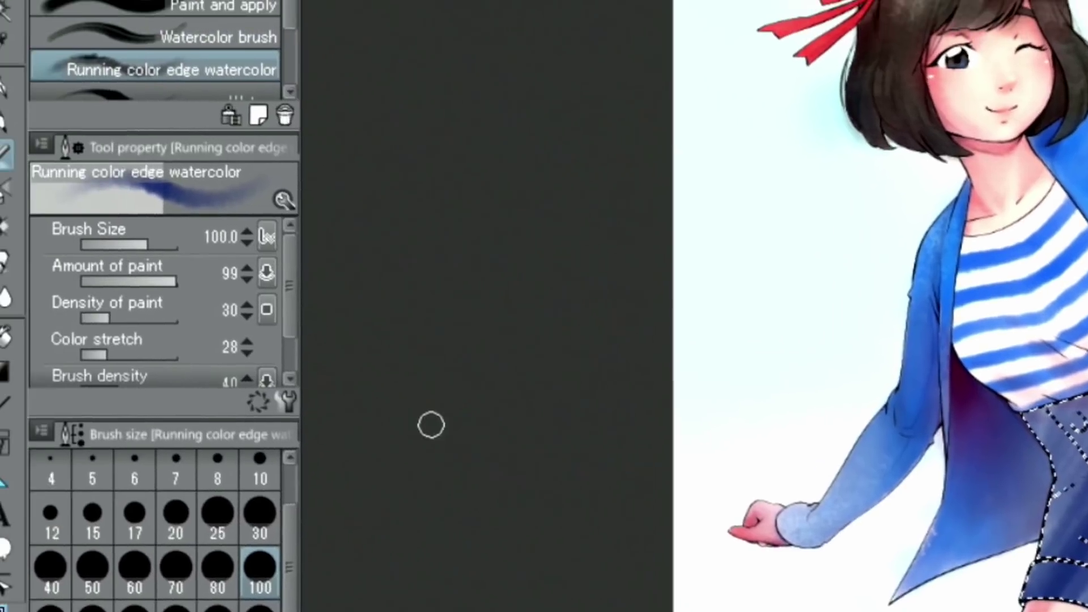
{"action": "left_click", "coordinate": [165, 245]}
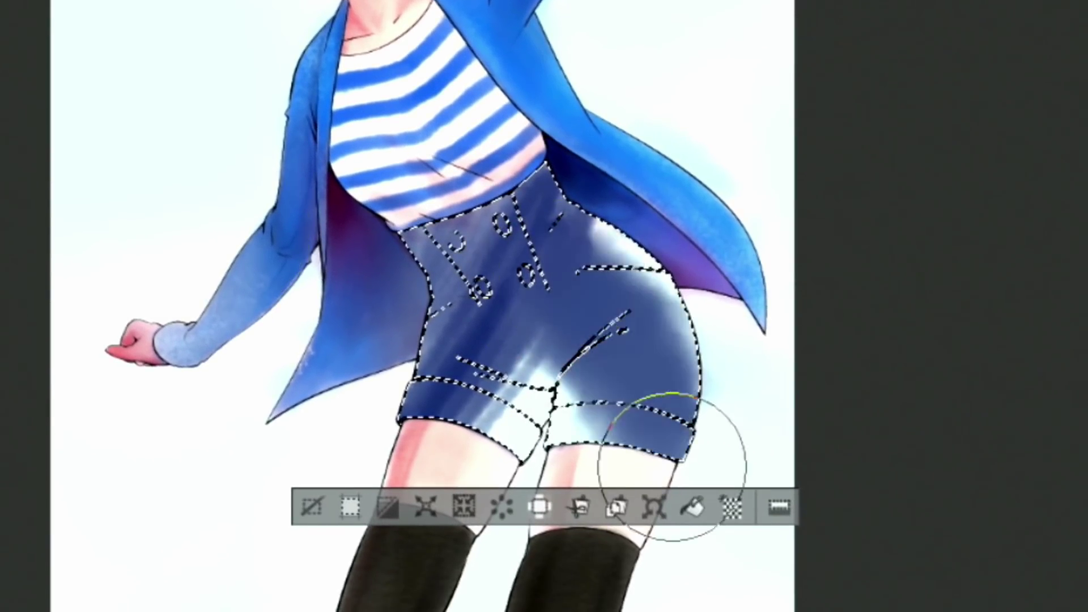
{"action": "mouse_move", "coordinate": [673, 467]}
{"action": "left_mouse_down"}
{"action": "mouse_move", "coordinate": [583, 219]}
{"action": "mouse_move", "coordinate": [544, 431]}
{"action": "mouse_move", "coordinate": [554, 364]}
{"action": "mouse_move", "coordinate": [370, 187]}
{"action": "left_mouse_up"}
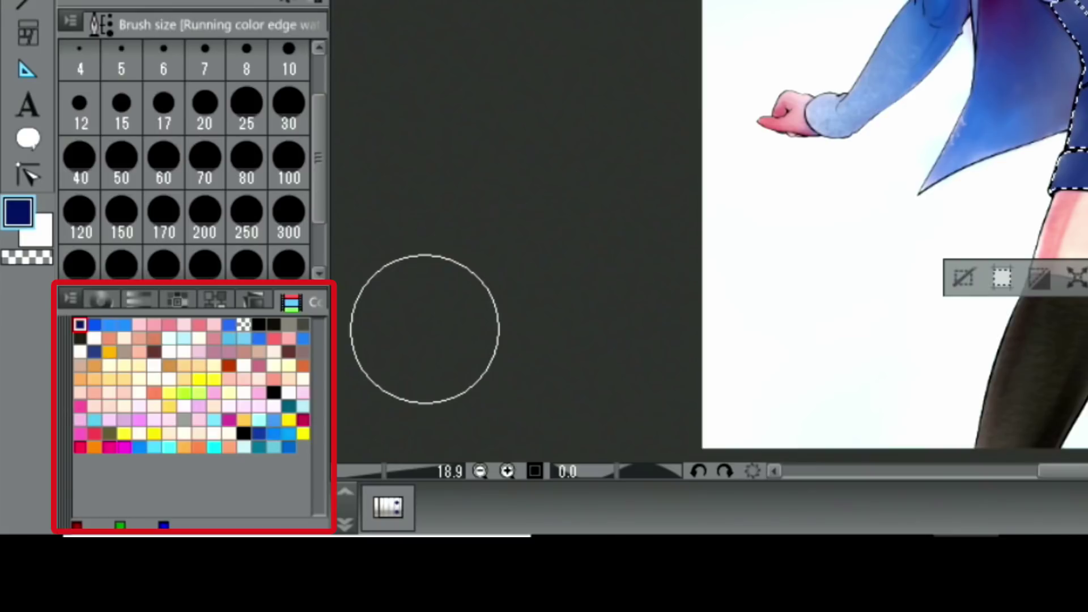
Shade the waist and folds of the shorts with near-black and a darker navy at H 228, S 87, V 28
{"action": "left_click", "coordinate": [273, 324]}
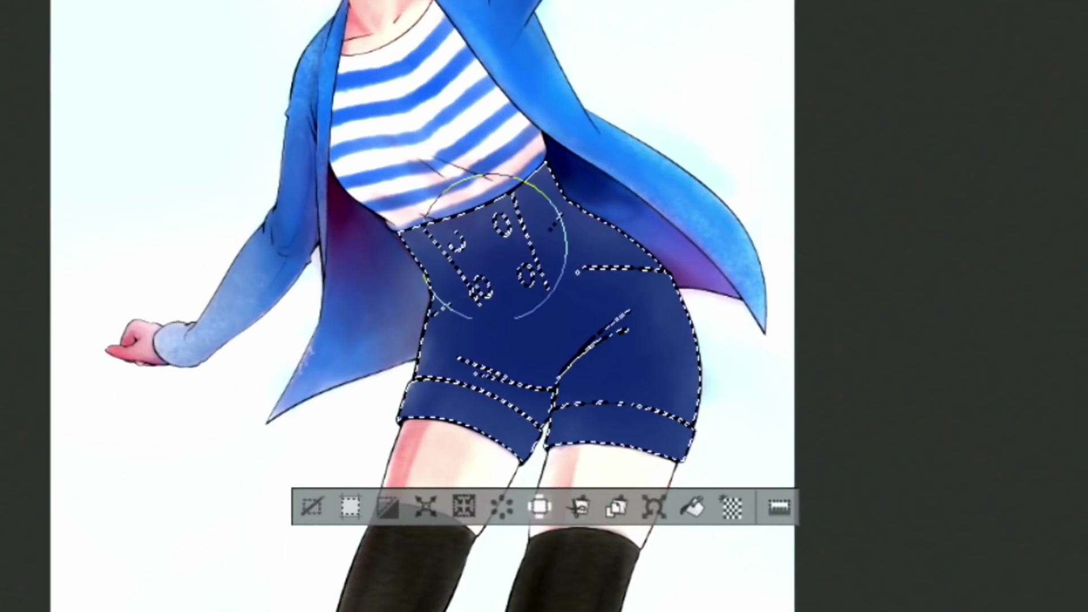
{"action": "mouse_move", "coordinate": [496, 248]}
{"action": "left_mouse_down"}
{"action": "mouse_move", "coordinate": [535, 237]}
{"action": "mouse_move", "coordinate": [489, 212]}
{"action": "mouse_move", "coordinate": [563, 201]}
{"action": "left_mouse_up"}
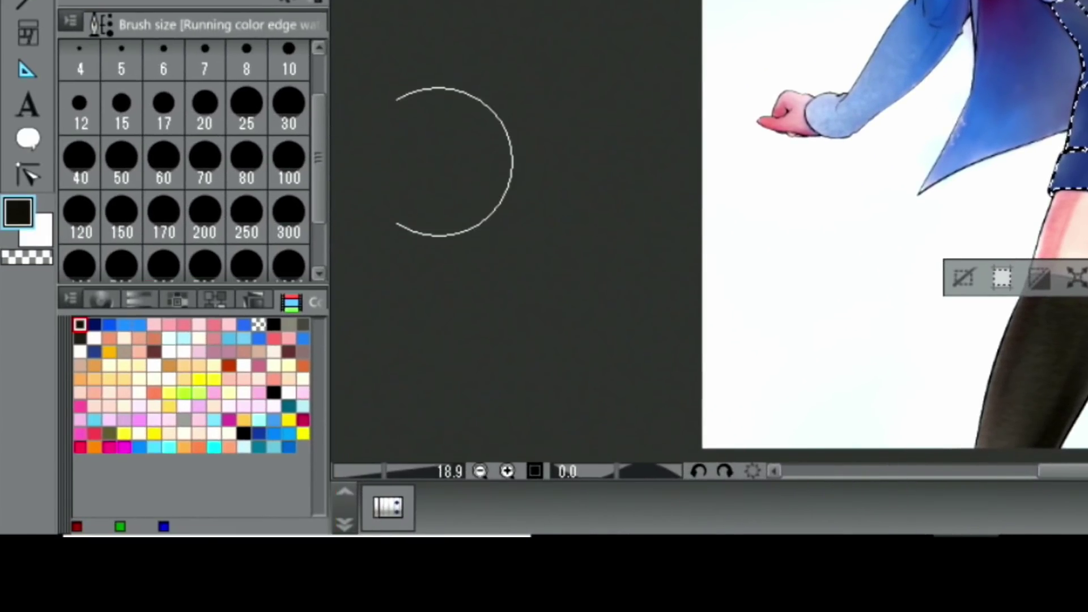
{"action": "left_click", "coordinate": [100, 302]}
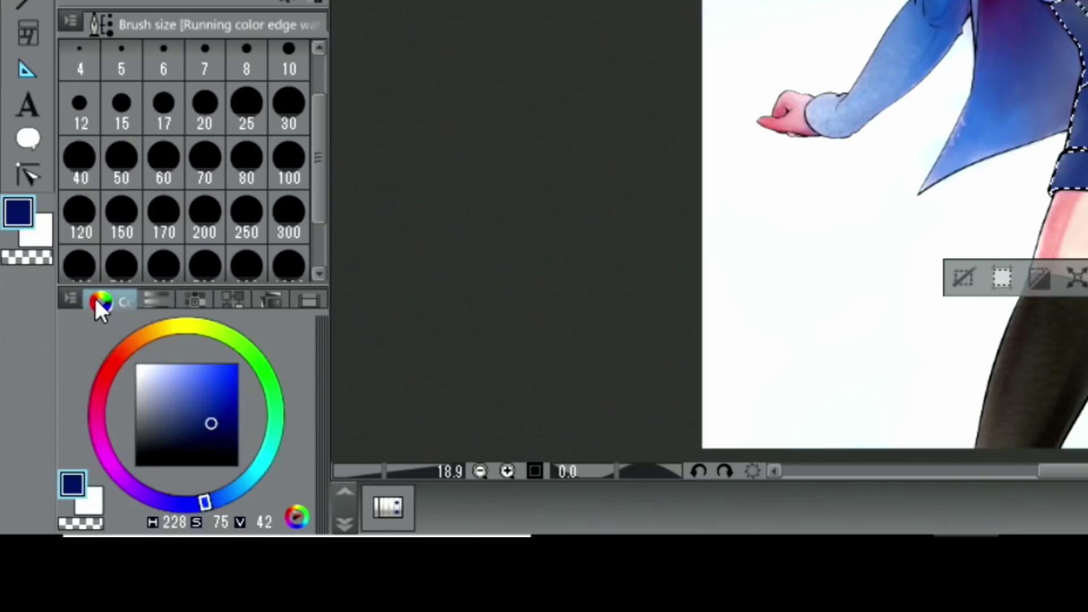
{"action": "left_click_drag", "start_coordinate": [233, 426], "coordinate": [225, 435]}
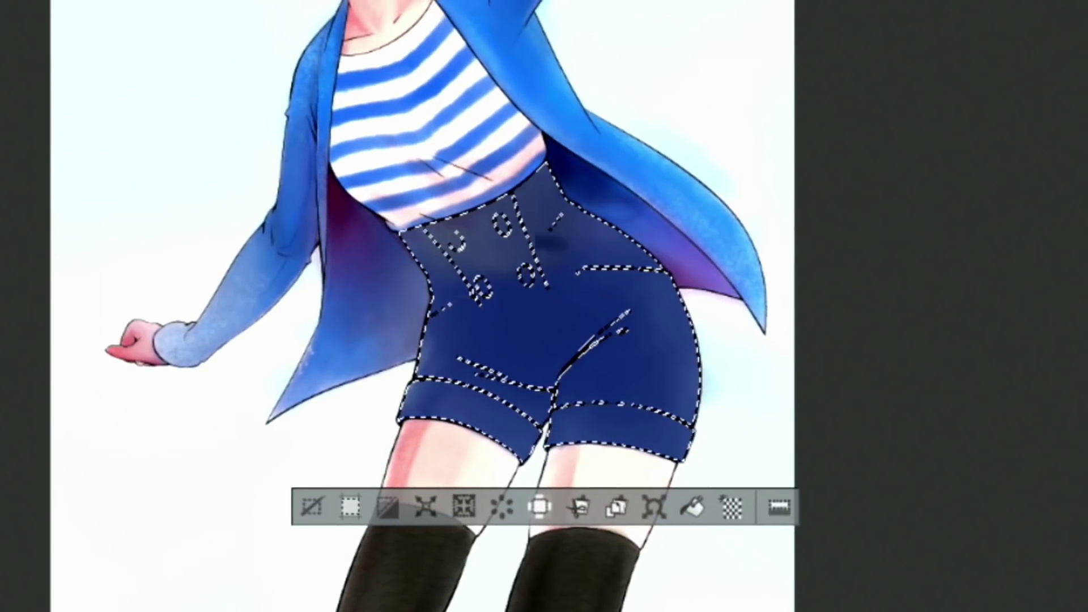
{"action": "mouse_move", "coordinate": [624, 249]}
{"action": "left_mouse_down"}
{"action": "mouse_move", "coordinate": [531, 178]}
{"action": "mouse_move", "coordinate": [562, 202]}
{"action": "mouse_move", "coordinate": [625, 209]}
{"action": "mouse_move", "coordinate": [505, 221]}
{"action": "mouse_move", "coordinate": [457, 266]}
{"action": "mouse_move", "coordinate": [436, 266]}
{"action": "mouse_move", "coordinate": [520, 370]}
{"action": "mouse_move", "coordinate": [552, 389]}
{"action": "mouse_move", "coordinate": [510, 424]}
{"action": "left_mouse_up"}
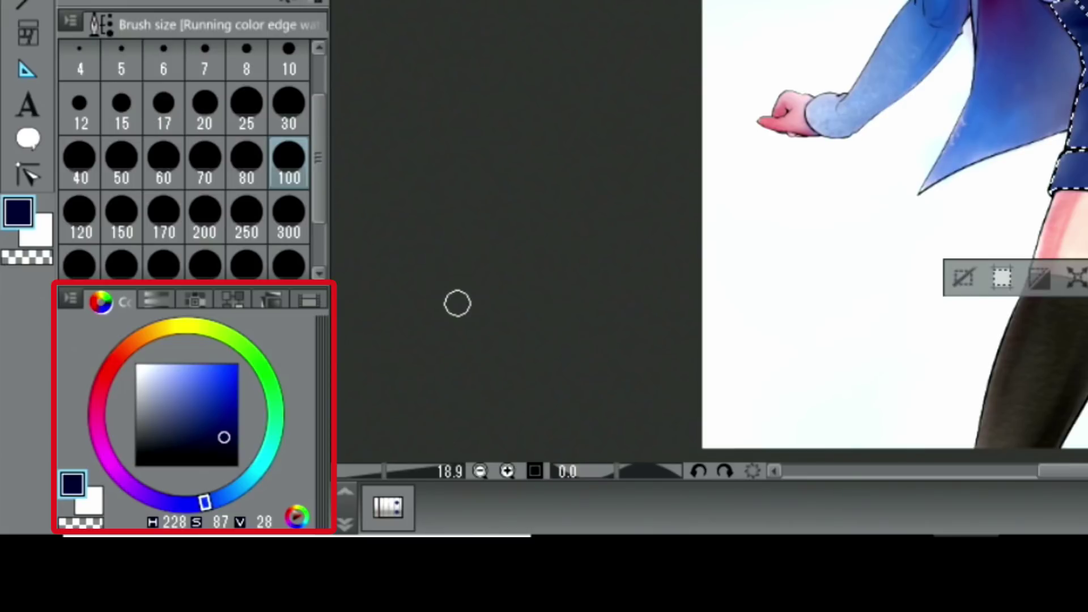
Work blue shading into the shorts' cuffs at brush size 100 and clear the selection
{"action": "left_click", "coordinate": [211, 419]}
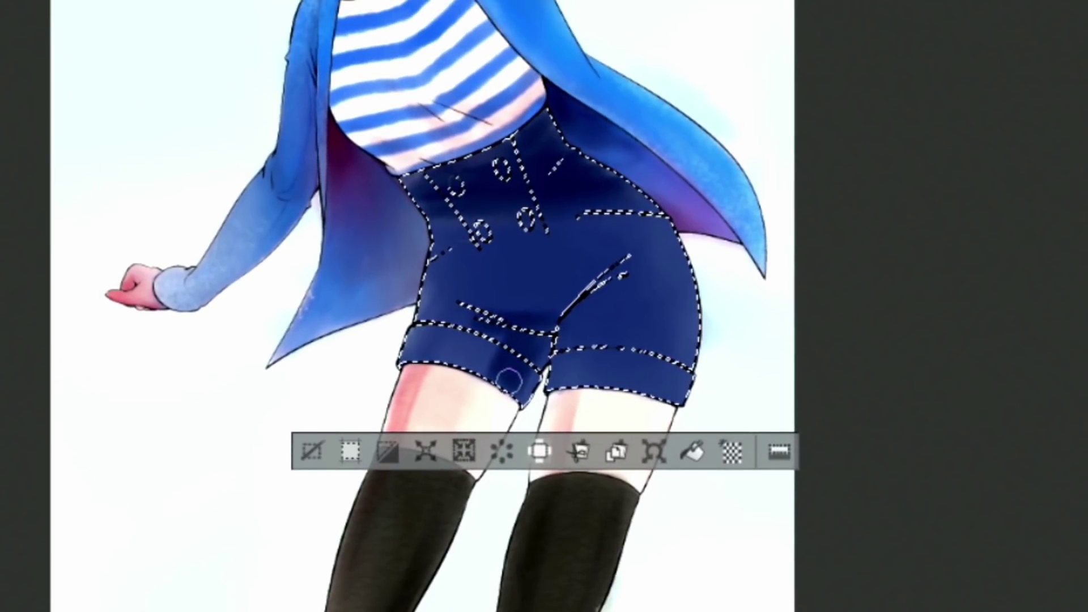
{"action": "mouse_move", "coordinate": [508, 378]}
{"action": "left_mouse_down"}
{"action": "mouse_move", "coordinate": [478, 339]}
{"action": "mouse_move", "coordinate": [451, 343]}
{"action": "left_mouse_up"}
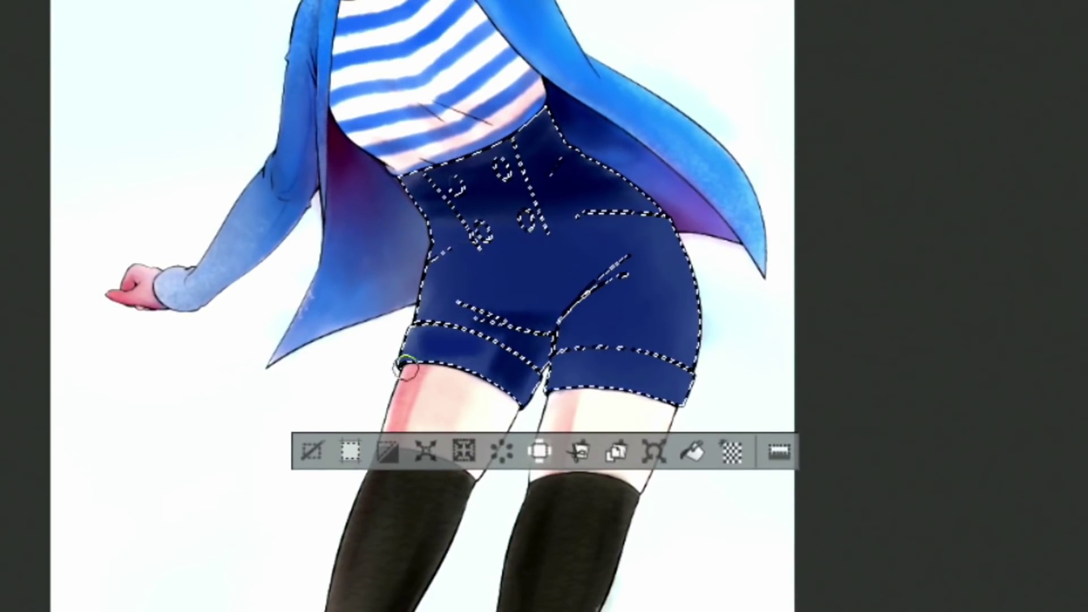
{"action": "left_click", "coordinate": [312, 454]}
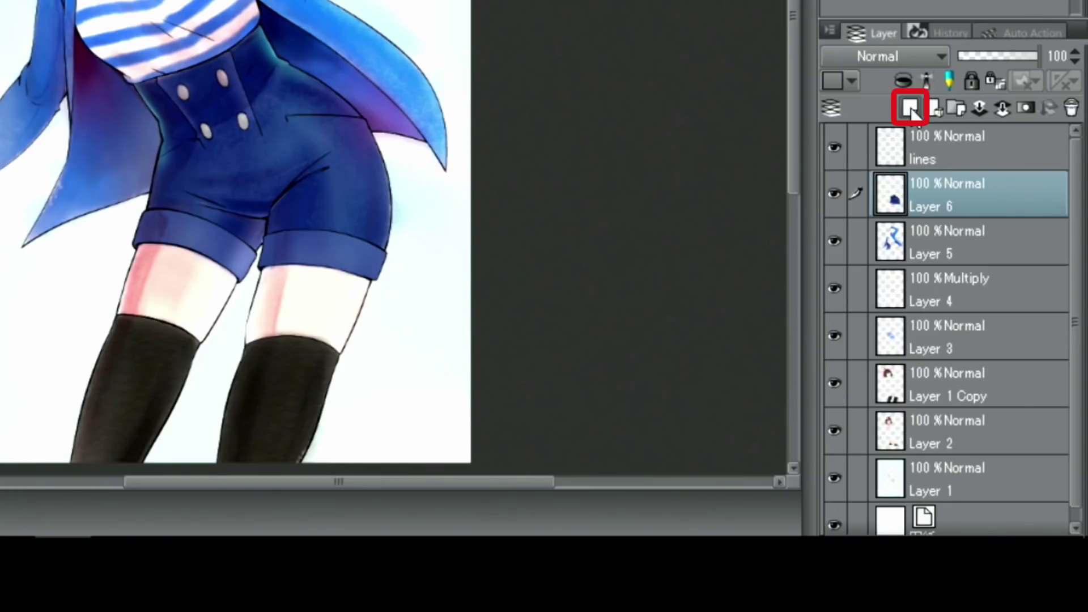
On a new layer directly above Layer 1, paint a blue cloudy sky with H 210, S 63, V 86 at brush size 383.9
{"action": "left_click", "coordinate": [910, 108]}
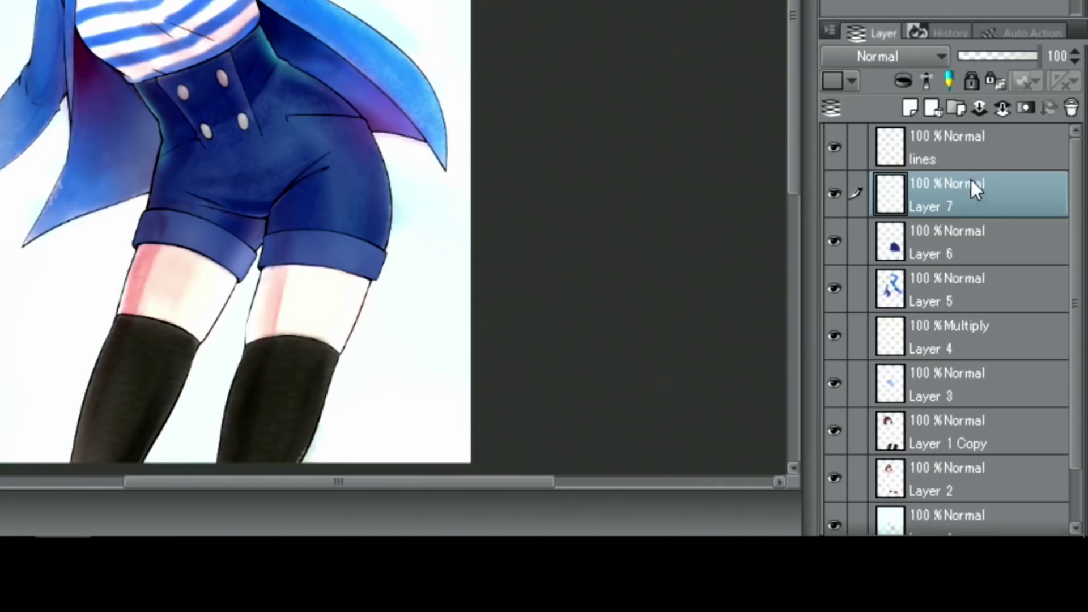
{"action": "left_click_drag", "start_coordinate": [977, 191], "coordinate": [947, 473]}
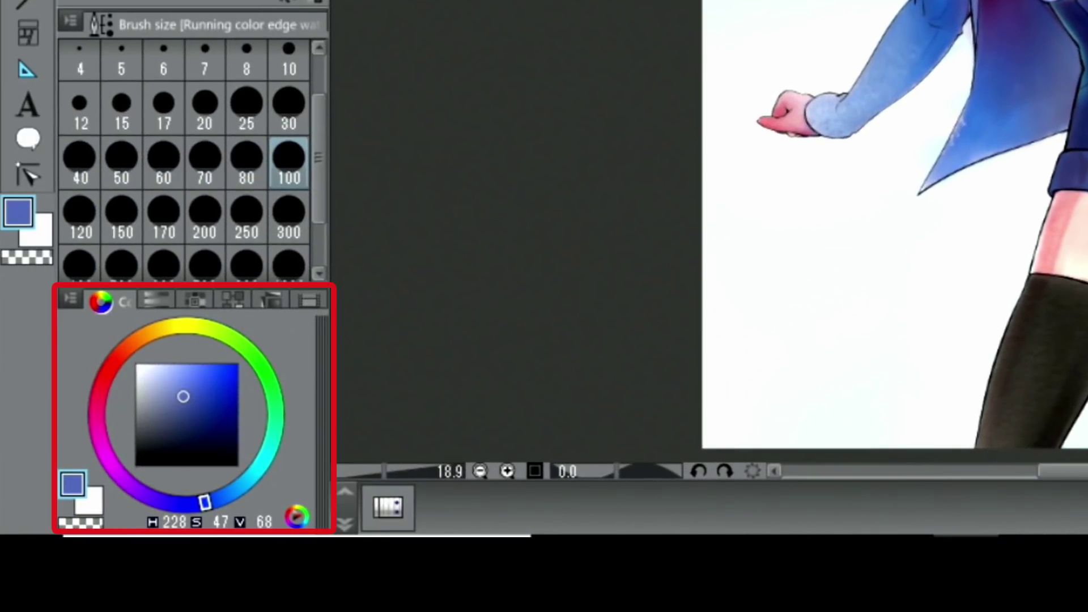
{"action": "left_click", "coordinate": [229, 493]}
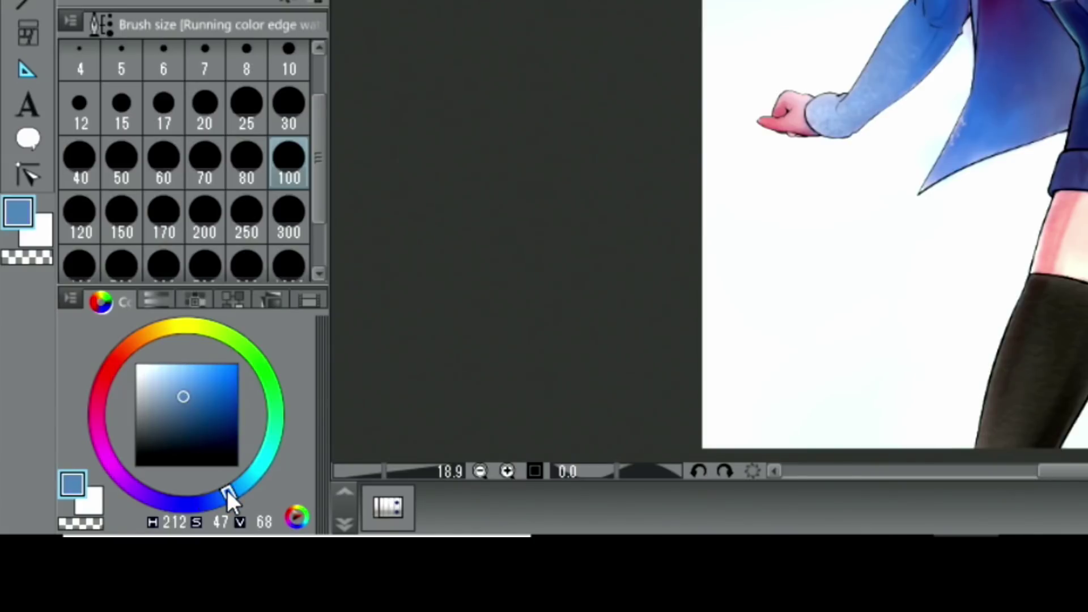
{"action": "left_click", "coordinate": [198, 380]}
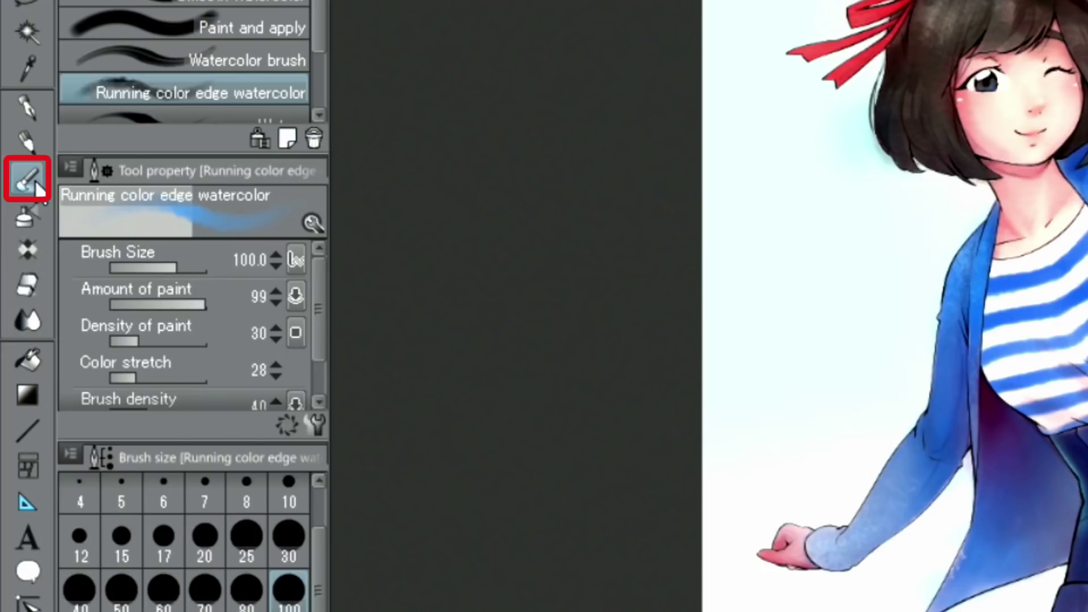
{"action": "left_click_drag", "start_coordinate": [172, 264], "coordinate": [192, 270]}
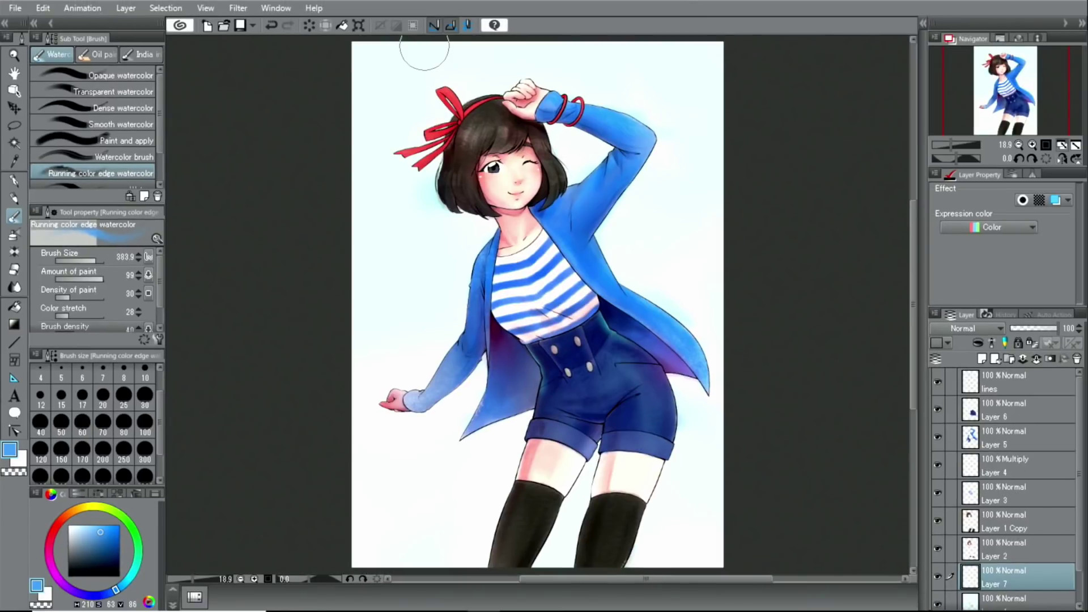
{"action": "left_click_drag", "start_coordinate": [737, 0], "coordinate": [845, 0]}
{"action": "mouse_move", "coordinate": [487, 71]}
{"action": "left_mouse_down"}
{"action": "mouse_move", "coordinate": [406, 207]}
{"action": "mouse_move", "coordinate": [368, 196]}
{"action": "mouse_move", "coordinate": [435, 237]}
{"action": "mouse_move", "coordinate": [443, 352]}
{"action": "mouse_move", "coordinate": [685, 236]}
{"action": "mouse_move", "coordinate": [709, 246]}
{"action": "mouse_move", "coordinate": [715, 214]}
{"action": "mouse_move", "coordinate": [726, 386]}
{"action": "mouse_move", "coordinate": [446, 441]}
{"action": "mouse_move", "coordinate": [407, 476]}
{"action": "mouse_move", "coordinate": [422, 428]}
{"action": "left_mouse_up"}
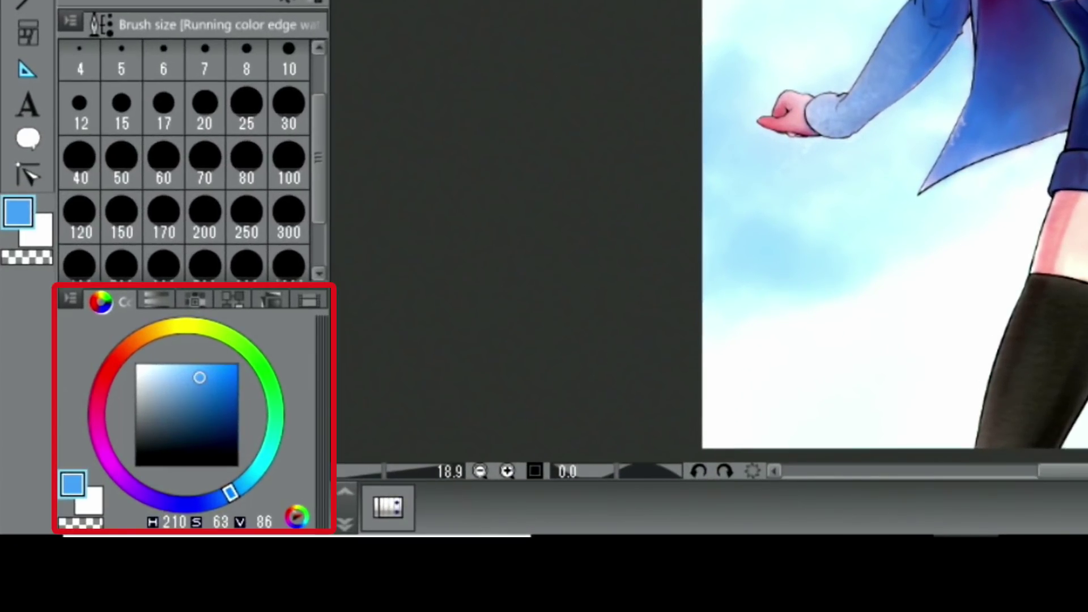
Fill out the sky with light cyan at H 197, S 49, V 89 and deepen it with H 202, S 63, V 72
{"action": "left_click", "coordinate": [247, 480]}
{"action": "left_click", "coordinate": [185, 374]}
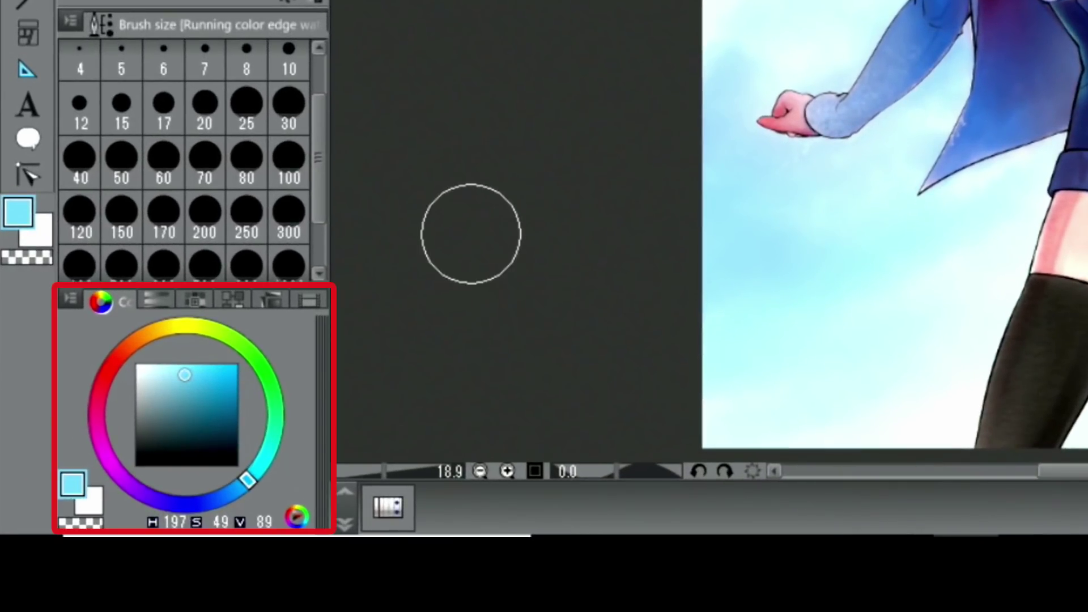
{"action": "left_click", "coordinate": [200, 391]}
{"action": "left_click", "coordinate": [239, 484]}
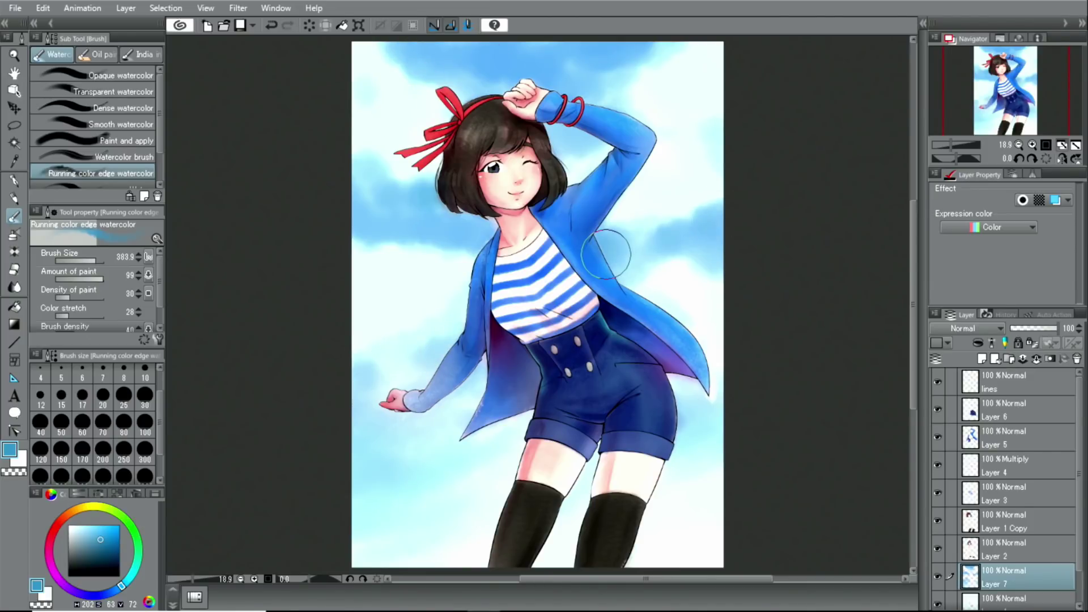
Lock the transparent pixels of the lines layer and choose dusty pink, H 359, S 34, V 75, at brush size 50 for the face lines
{"action": "left_click_drag", "start_coordinate": [84, 521], "coordinate": [52, 512]}
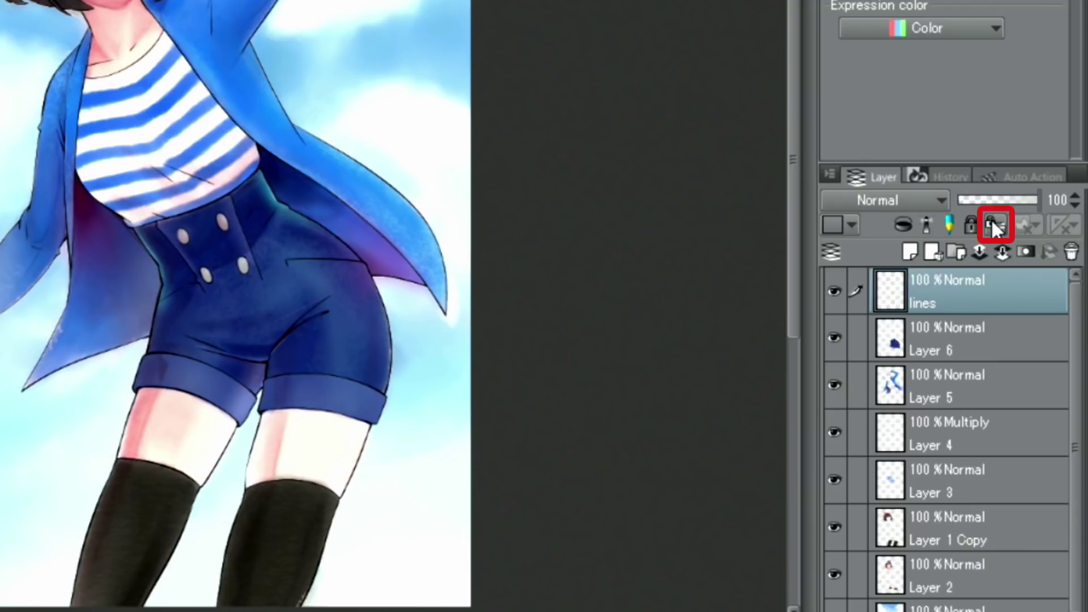
{"action": "left_click", "coordinate": [991, 219]}
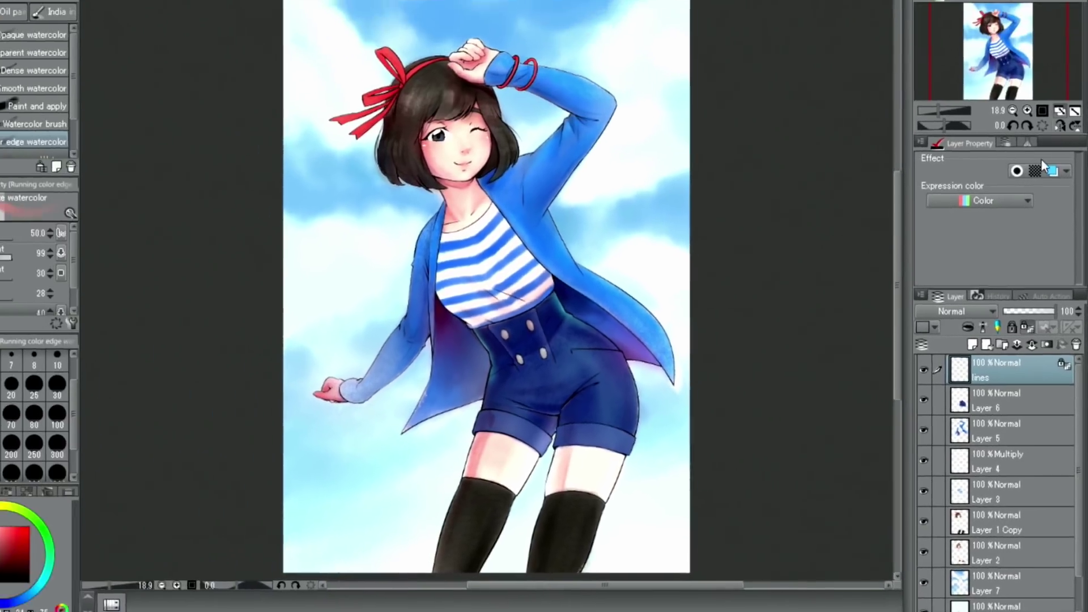
{"action": "left_click", "coordinate": [1028, 110]}
{"action": "left_click", "coordinate": [1027, 110]}
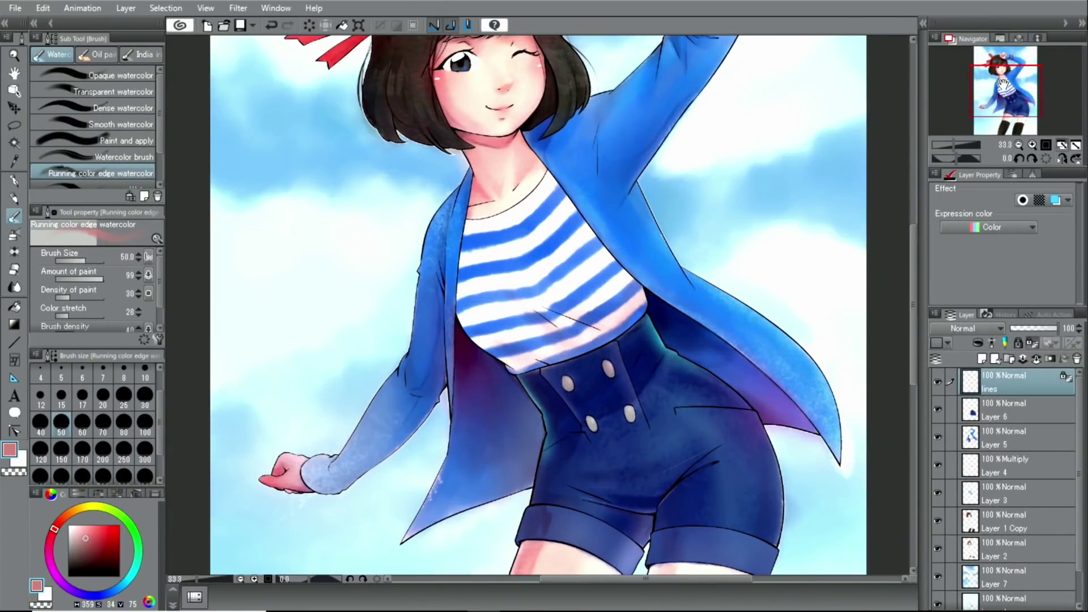
{"action": "left_click_drag", "start_coordinate": [992, 43], "coordinate": [988, 27]}
{"action": "left_click", "coordinate": [1032, 144]}
{"action": "left_click", "coordinate": [1032, 144]}
{"action": "left_click_drag", "start_coordinate": [999, 79], "coordinate": [997, 70]}
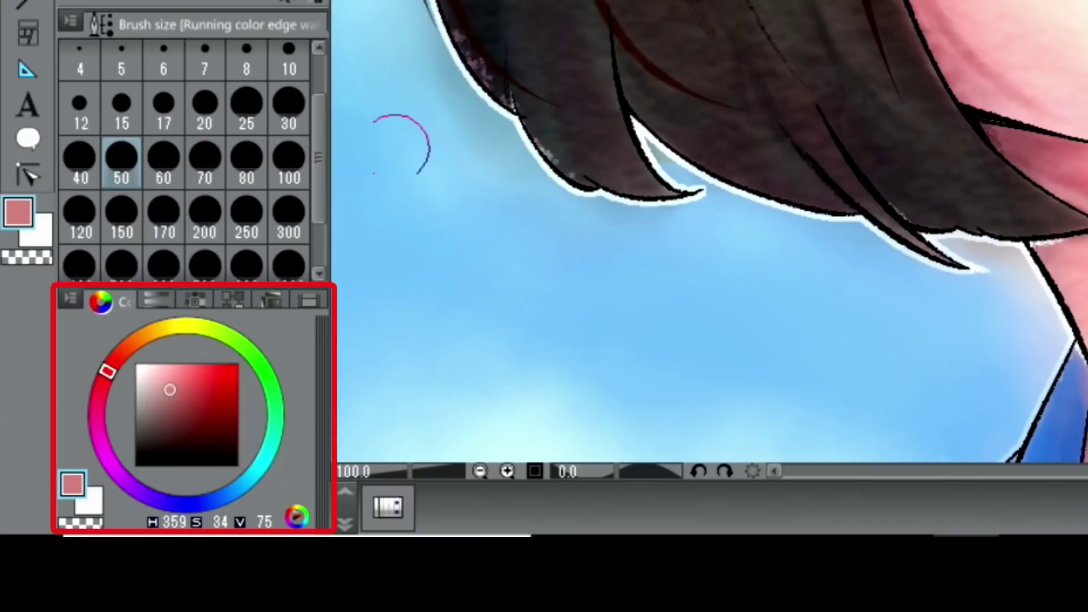
Recolor the face's line art around the eyes, nose and mouth in muted red at H 359, S 42, V 71
{"action": "left_click_drag", "start_coordinate": [170, 390], "coordinate": [178, 393]}
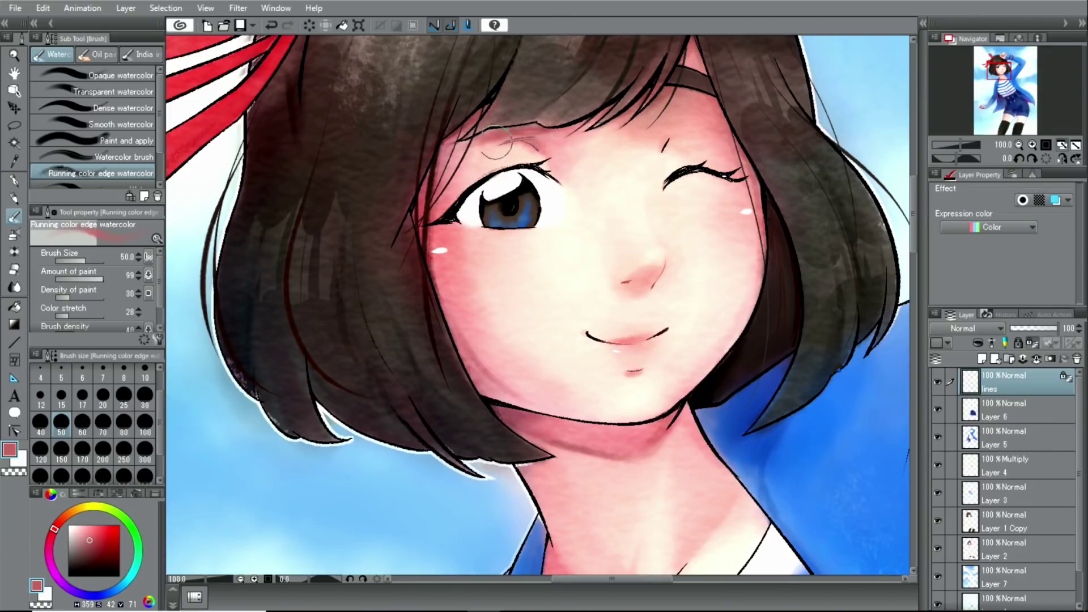
{"action": "left_click", "coordinate": [1018, 145]}
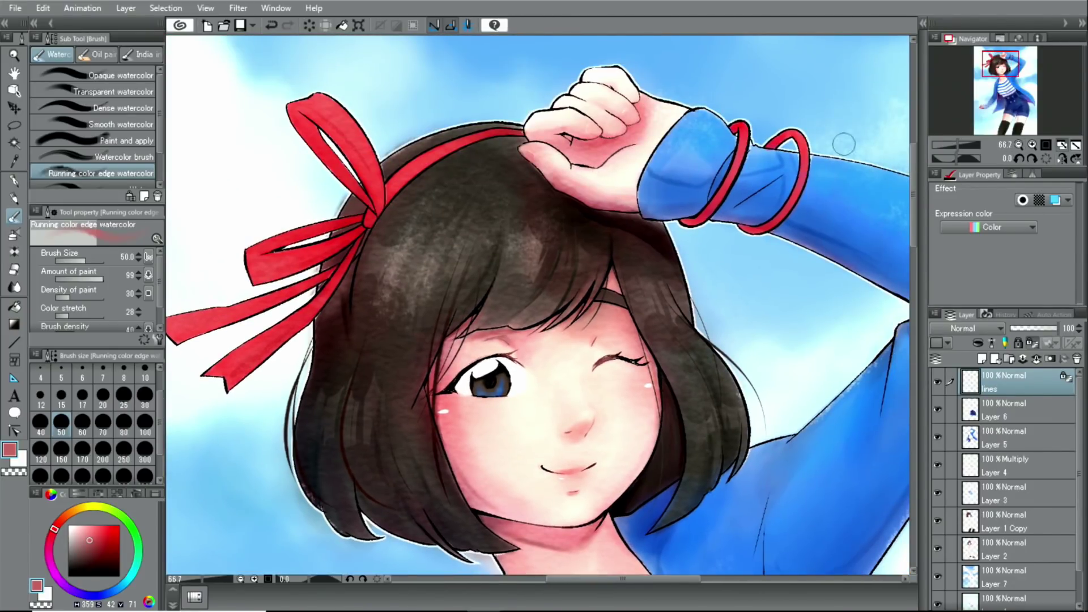
{"action": "left_click", "coordinate": [1018, 145]}
{"action": "left_click", "coordinate": [1018, 145]}
{"action": "left_click", "coordinate": [1075, 145]}
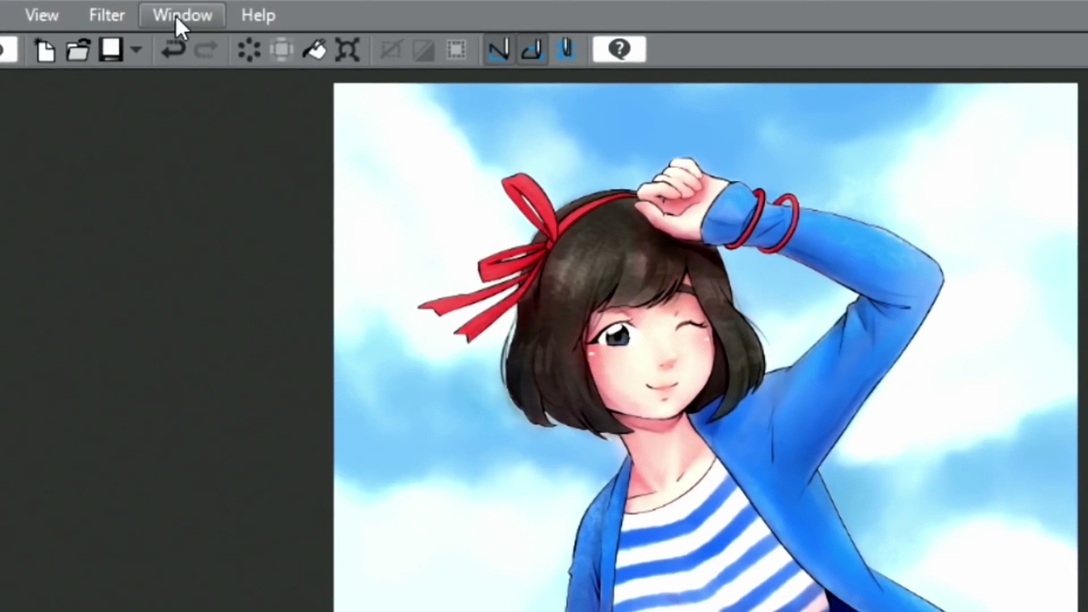
Open the monochromatic pattern materials and display their Texture category
{"action": "left_click", "coordinate": [175, 16]}
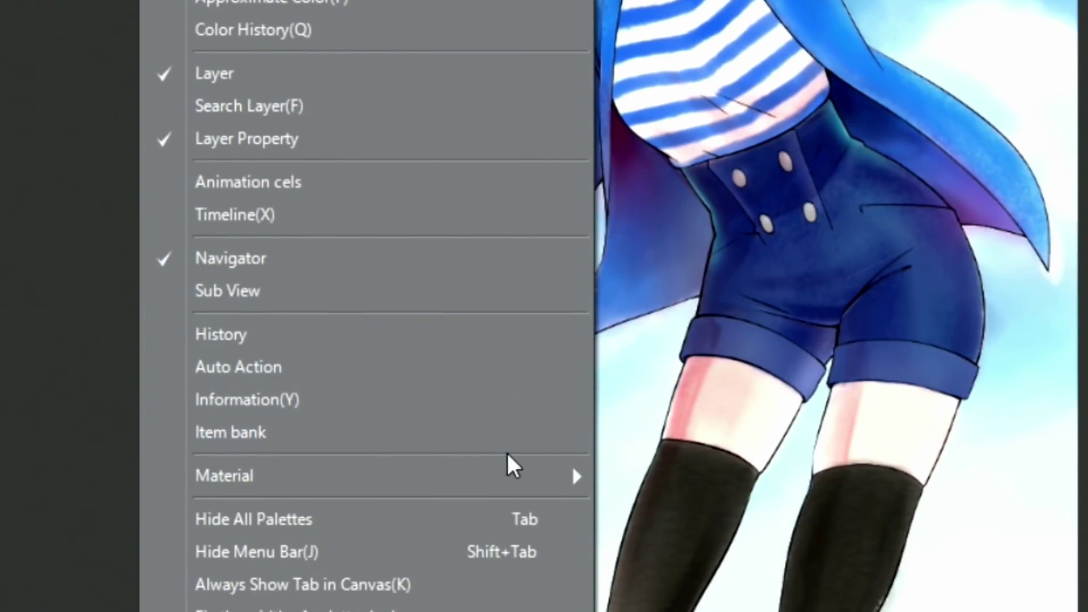
{"action": "mouse_move", "coordinate": [526, 477]}
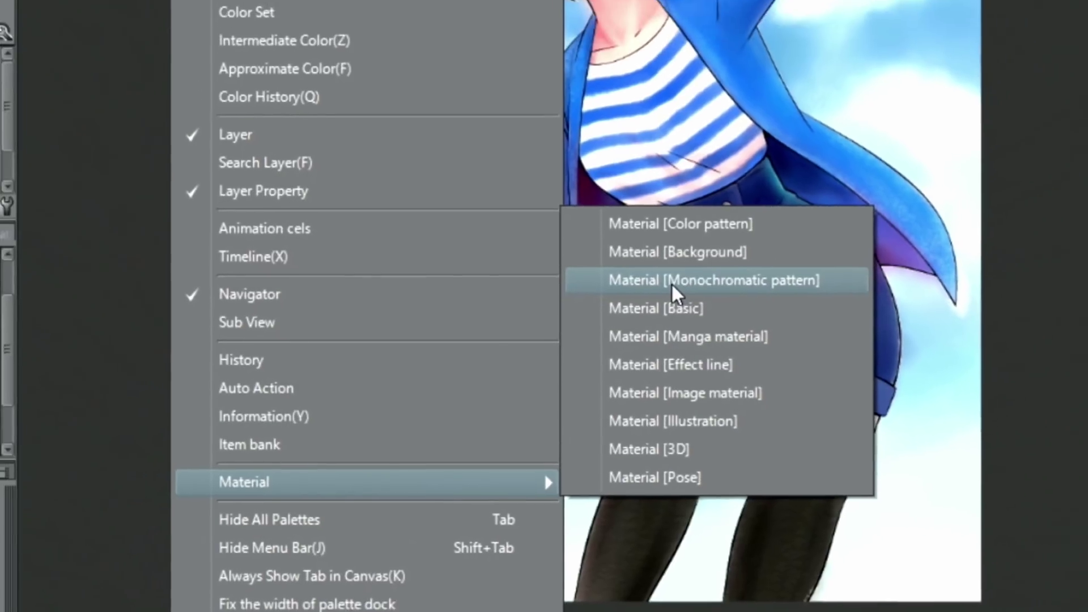
{"action": "left_click", "coordinate": [722, 243]}
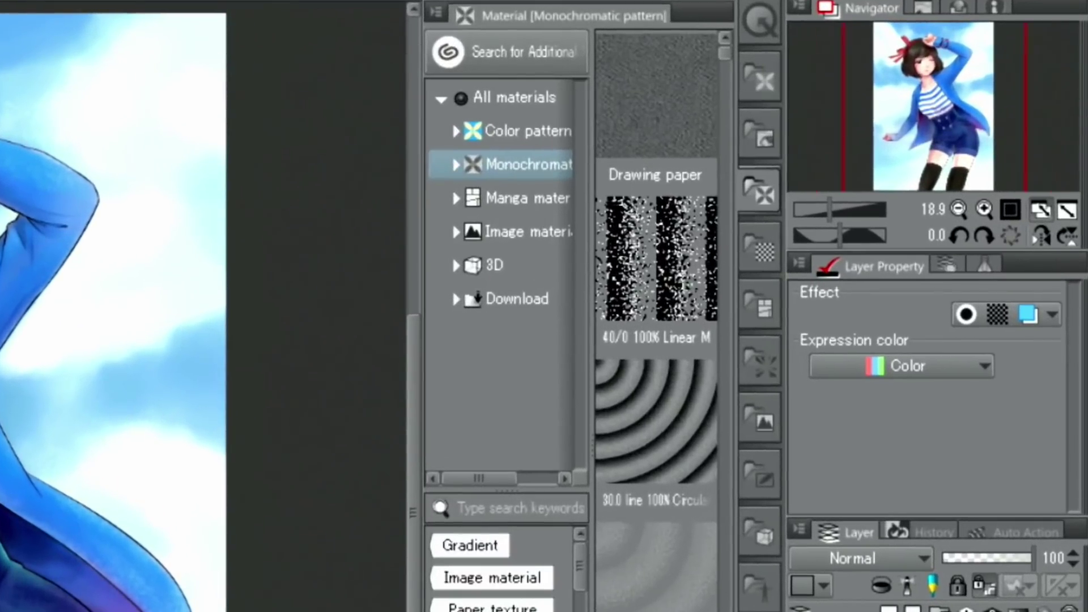
{"action": "left_click", "coordinate": [456, 169]}
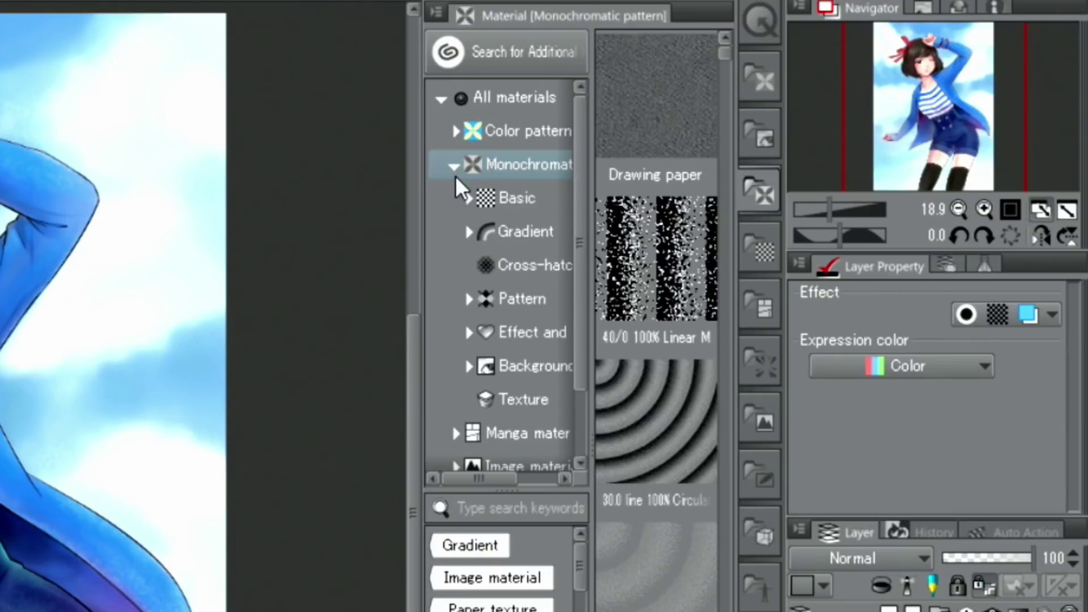
{"action": "left_click", "coordinate": [508, 398]}
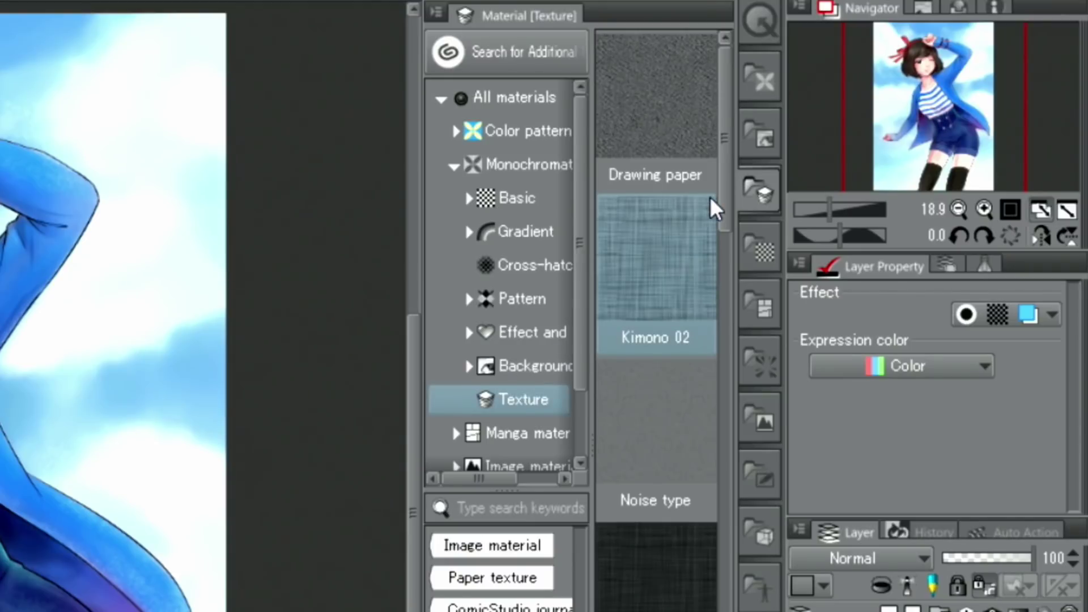
Place the Medium textured material on the canvas as a layer above the lines layer
{"action": "left_click_drag", "start_coordinate": [723, 198], "coordinate": [749, 535]}
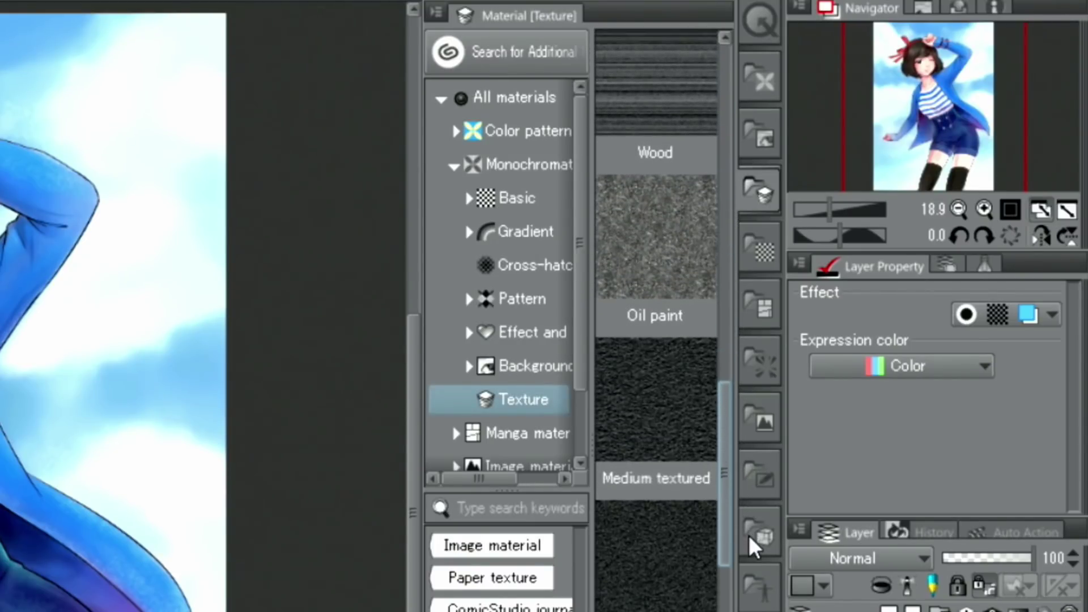
{"action": "left_click", "coordinate": [663, 411]}
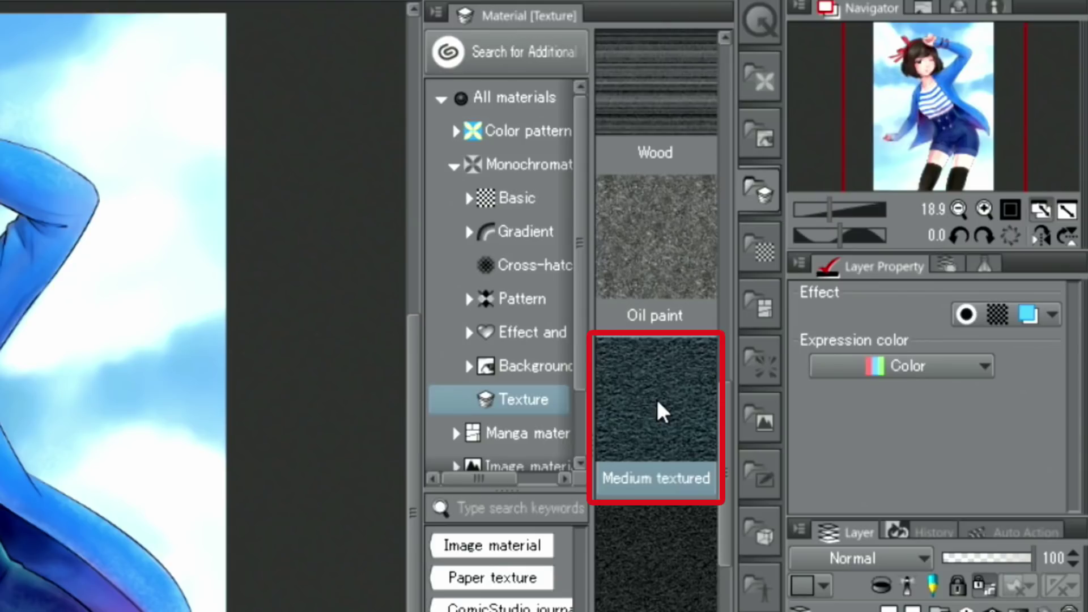
{"action": "left_click_drag", "start_coordinate": [646, 390], "coordinate": [112, 408]}
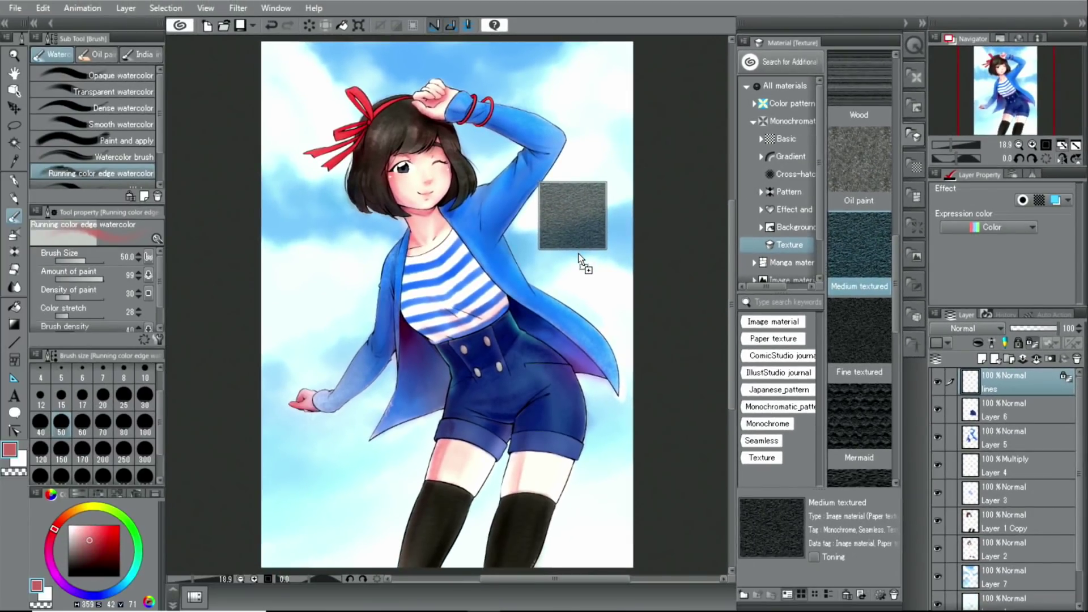
{"action": "left_click_drag", "start_coordinate": [579, 255], "coordinate": [582, 254]}
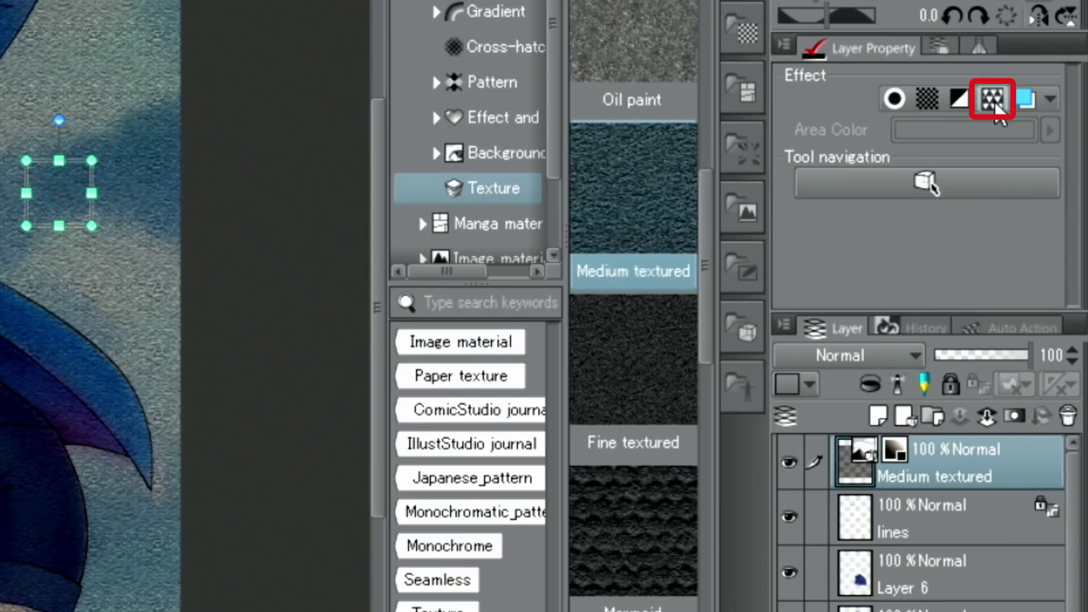
Turn on the texture overlay effect for the Medium textured layer at strength 79 and set the layer's opacity to 21%
{"action": "left_click", "coordinate": [993, 100]}
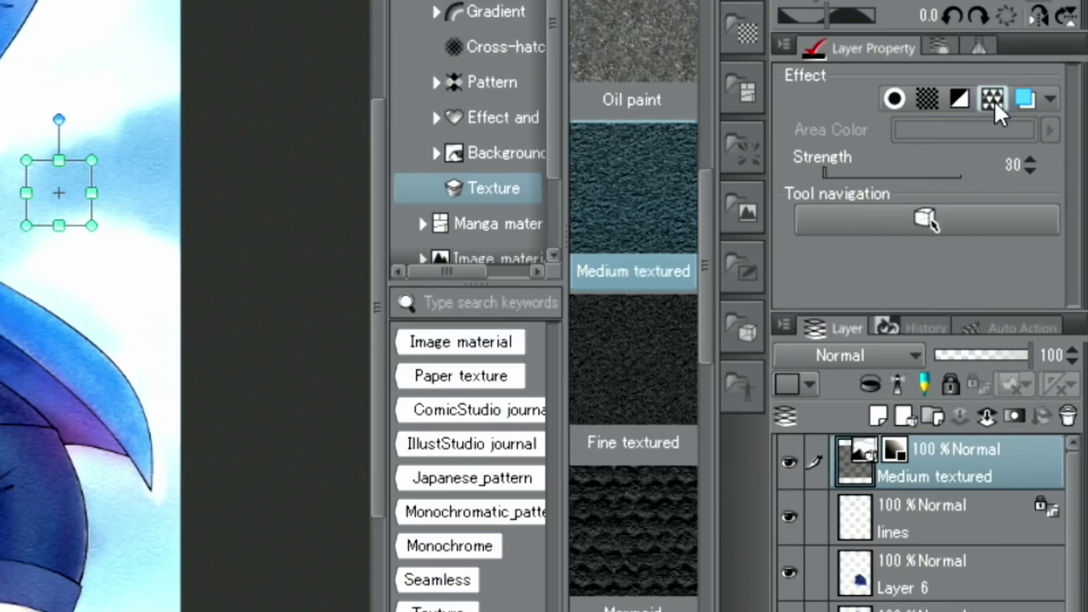
{"action": "left_click_drag", "start_coordinate": [828, 171], "coordinate": [835, 174]}
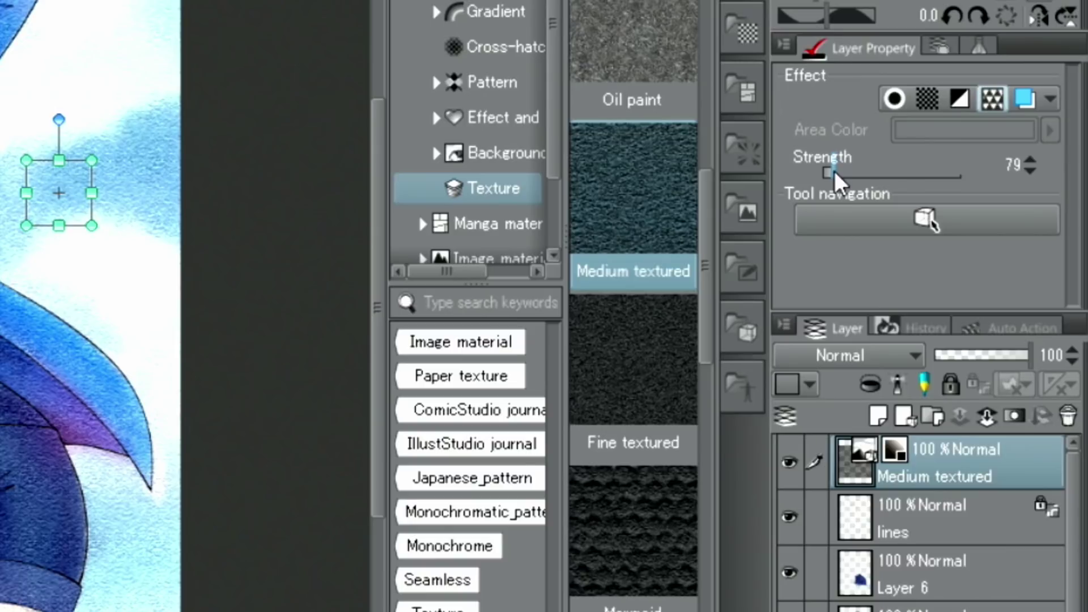
{"action": "left_click_drag", "start_coordinate": [1015, 350], "coordinate": [956, 357]}
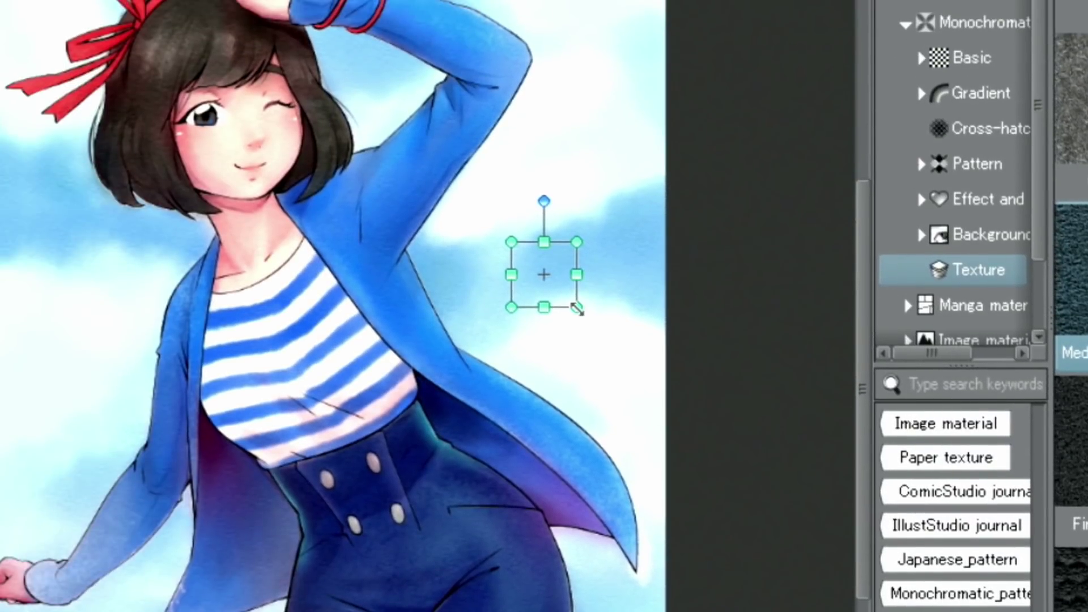
Enlarge the paper texture's tile to about one and a half times its size, set its strength to 70, and close the materials
{"action": "left_click_drag", "start_coordinate": [577, 307], "coordinate": [611, 340]}
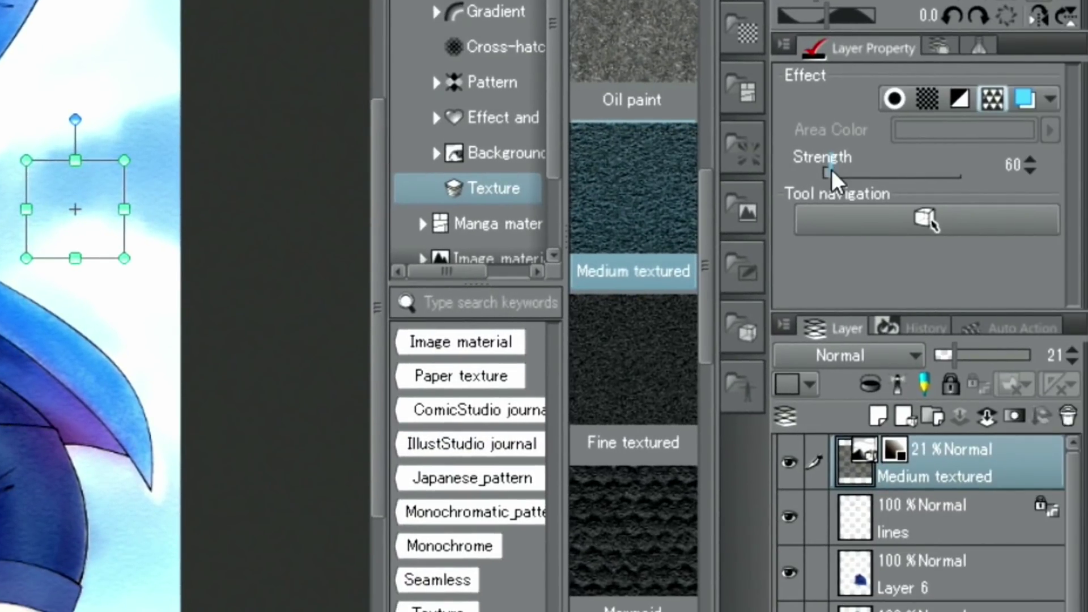
{"action": "left_click_drag", "start_coordinate": [831, 169], "coordinate": [840, 174]}
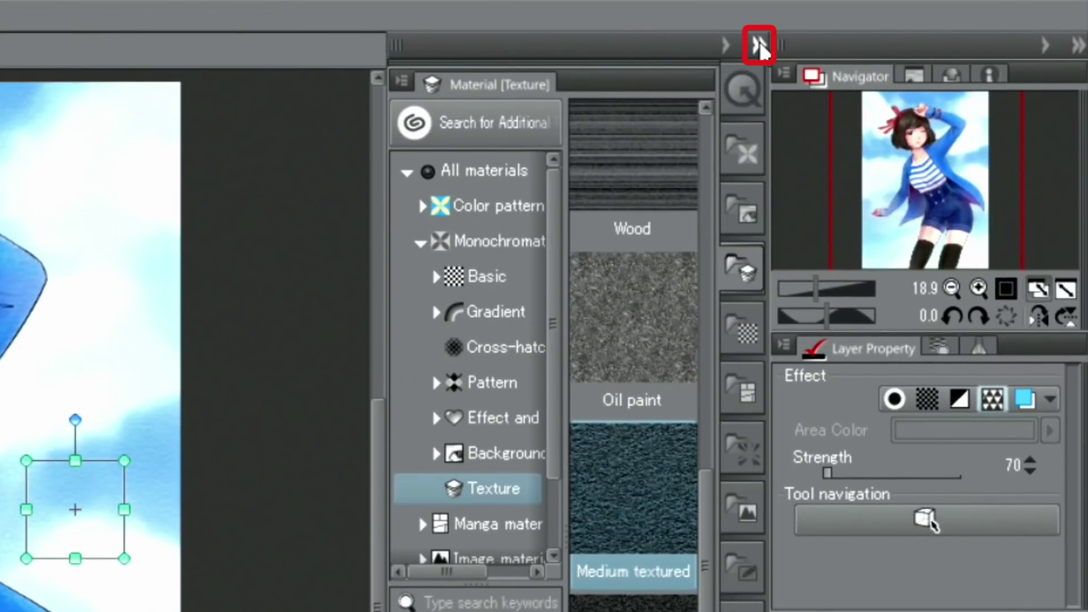
{"action": "left_click", "coordinate": [759, 46]}
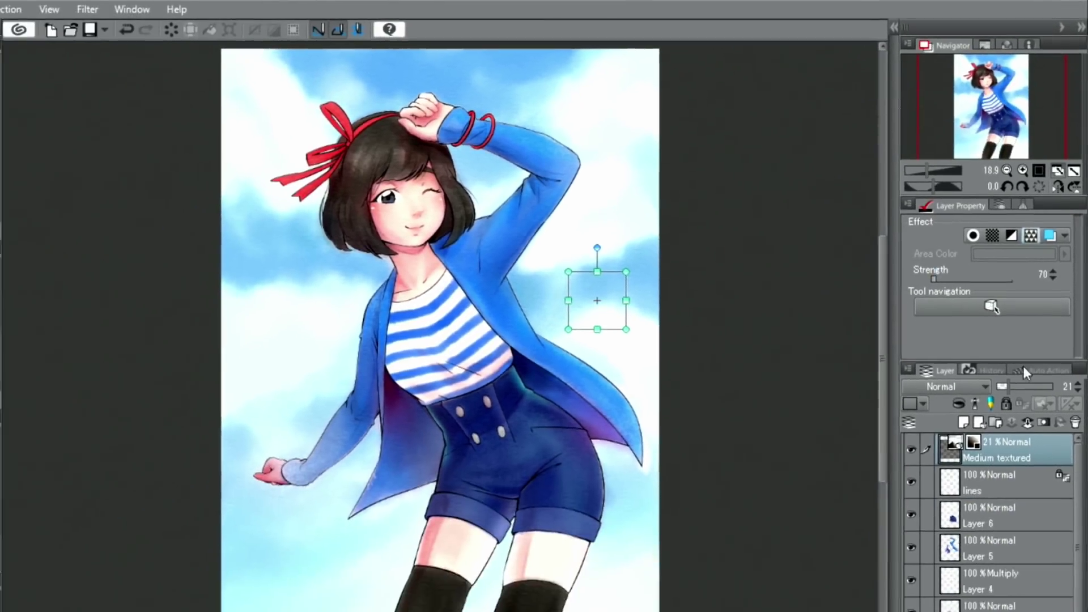